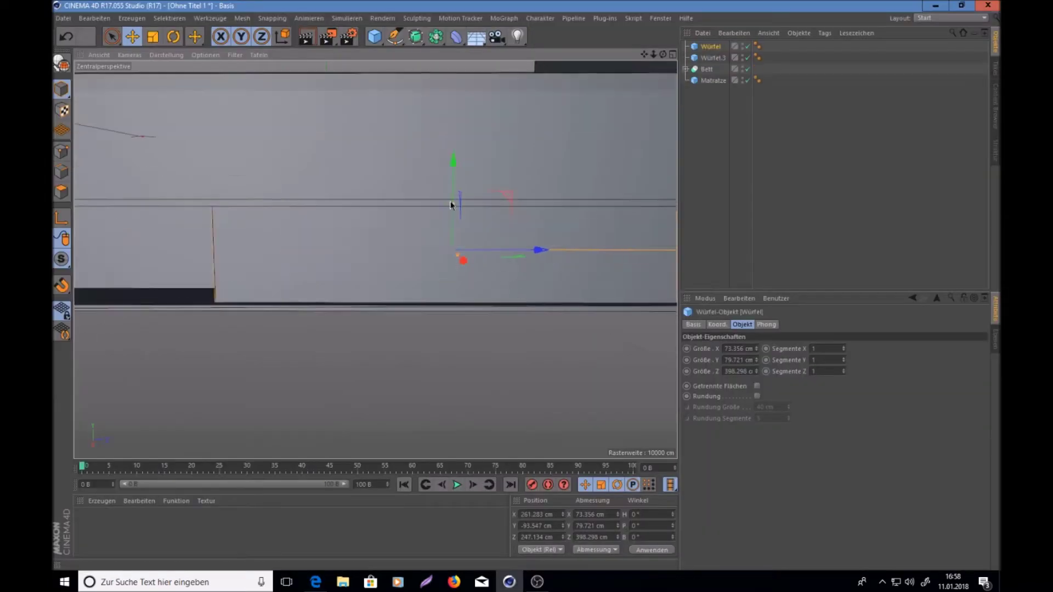
- Start renaming the next Würfel cube in the Object Manager
{"action": "double_click", "coordinate": [711, 46]}
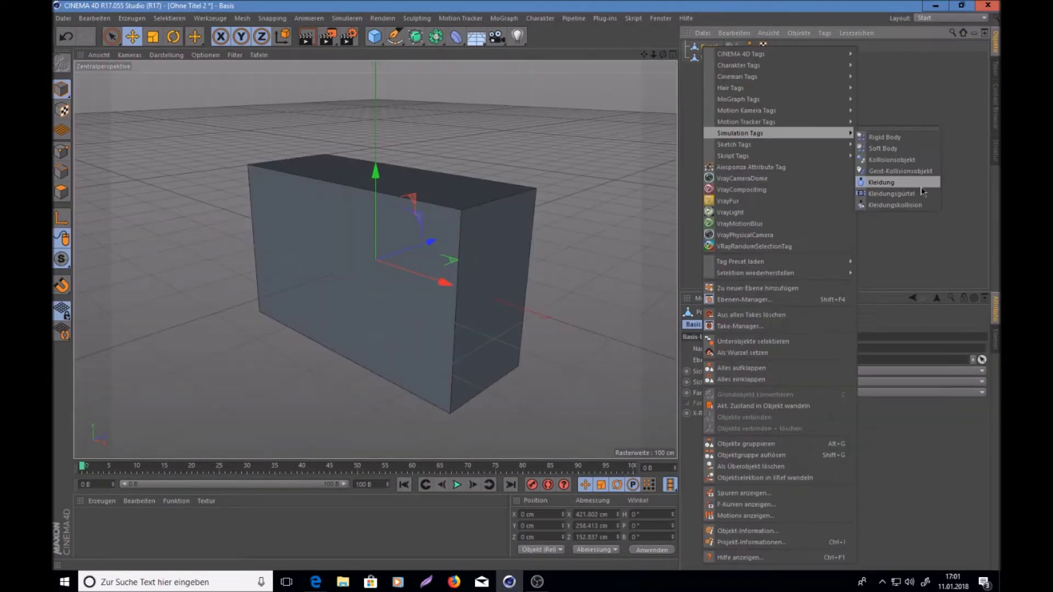
- Give the pillow cube a Kleidung cloth simulation tag
{"action": "left_click", "coordinate": [887, 184]}
{"action": "right_click", "coordinate": [382, 236]}
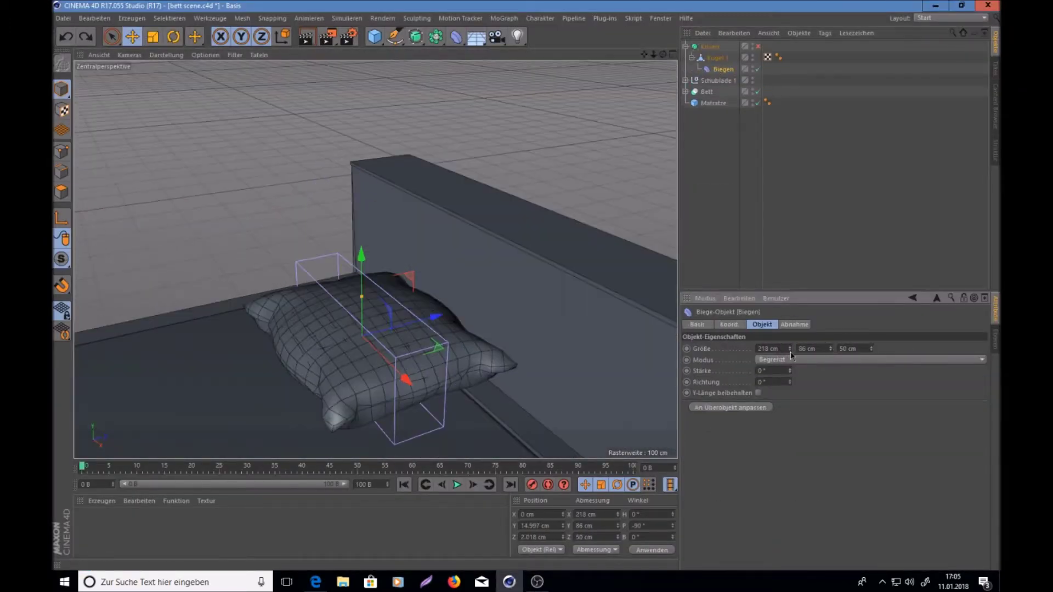
- Undo the last bend change and set how the Biegen deformer is limited (Modus)
{"action": "key", "text": "ctrl+z"}
{"action": "left_click", "coordinate": [770, 360]}
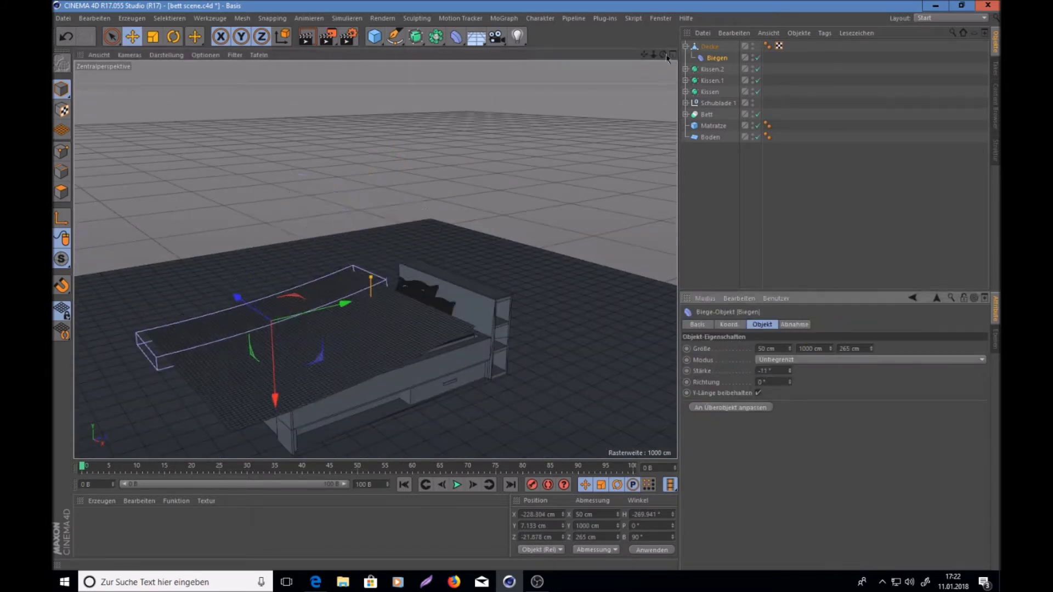
- Orbit the view to check the blanket draping down the bed's side
{"action": "left_click_drag", "start_coordinate": [667, 59], "coordinate": [718, 63]}
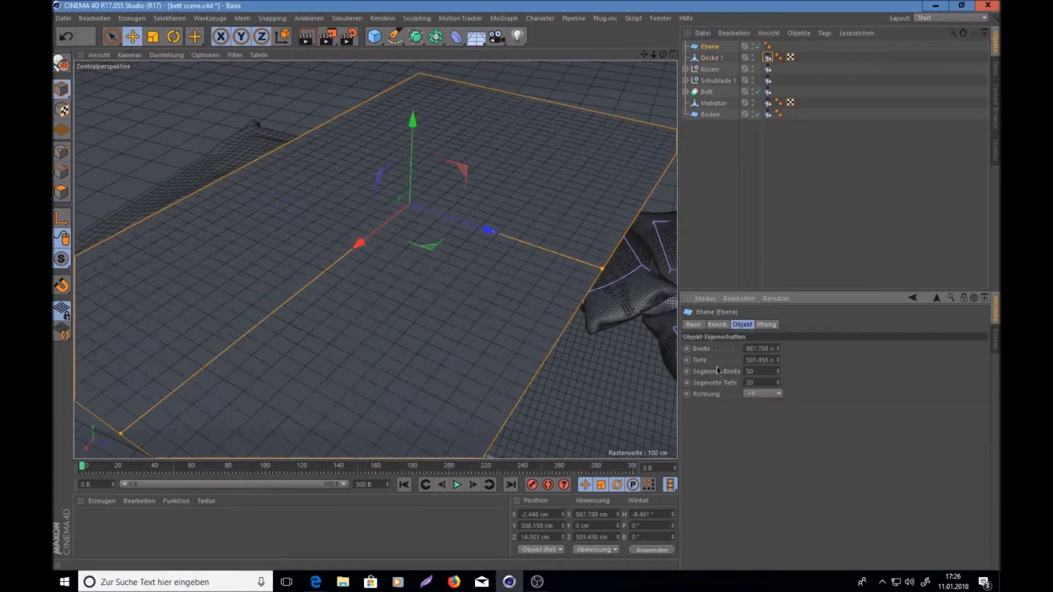
- Simulate the second sheet, then add Kleidungs-Oberfläche (Dicke 2 cm) and a Subdivision Surface
{"action": "left_click", "coordinate": [457, 485]}
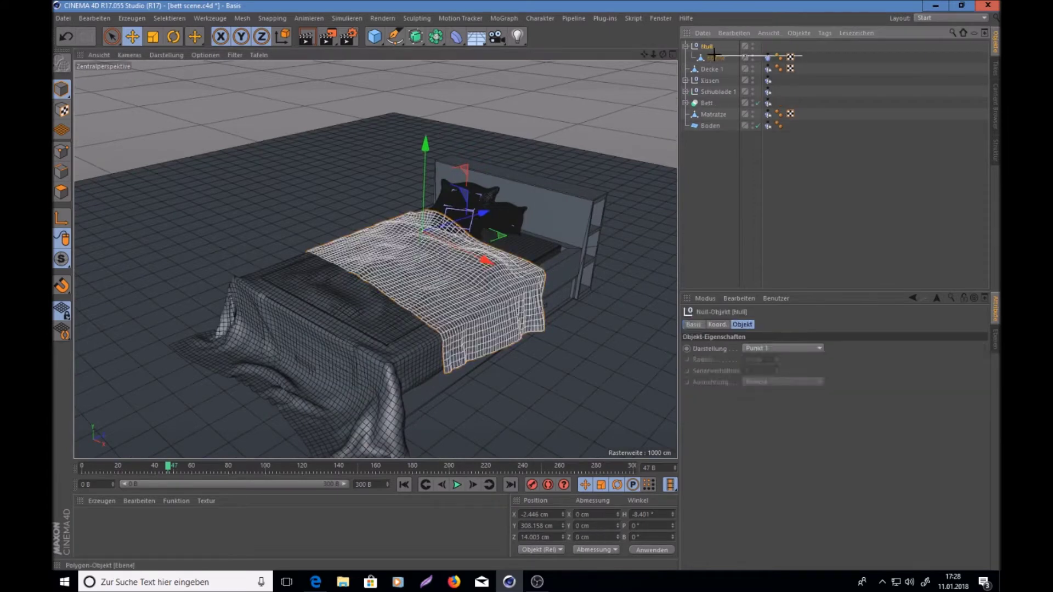
{"action": "left_click", "coordinate": [438, 39]}
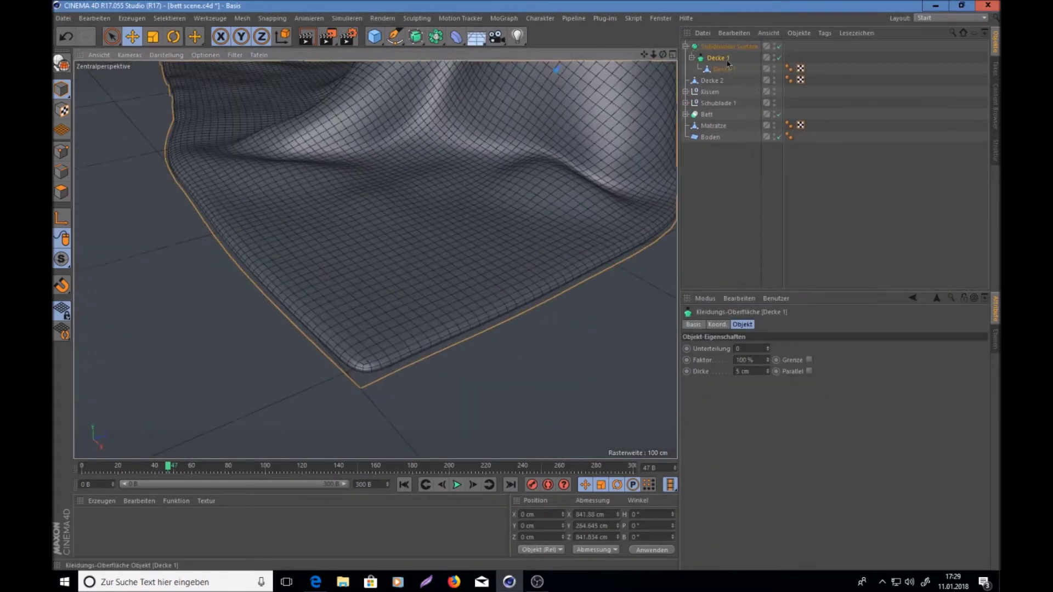
{"action": "left_click", "coordinate": [708, 47]}
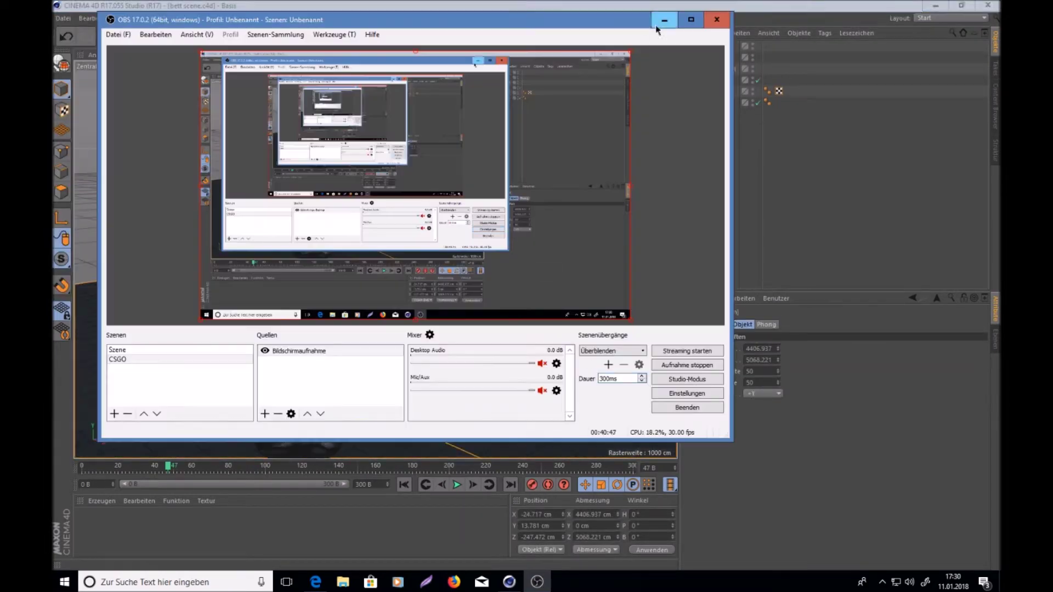
- Close the save dialog and switch the viewport to the four-view layout
{"action": "left_click", "coordinate": [663, 22]}
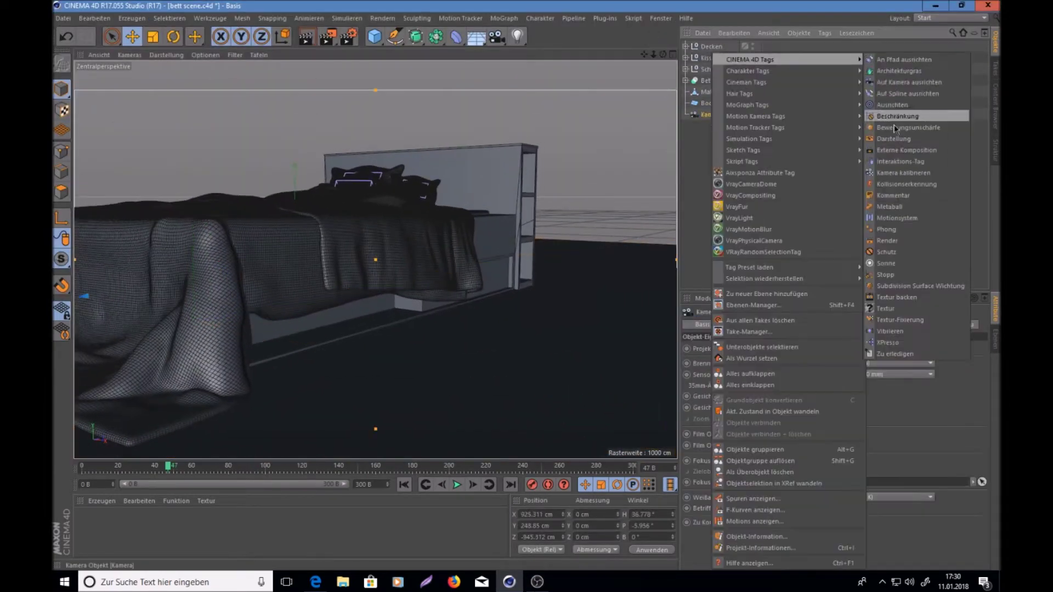
{"action": "middle_click", "coordinate": [643, 57]}
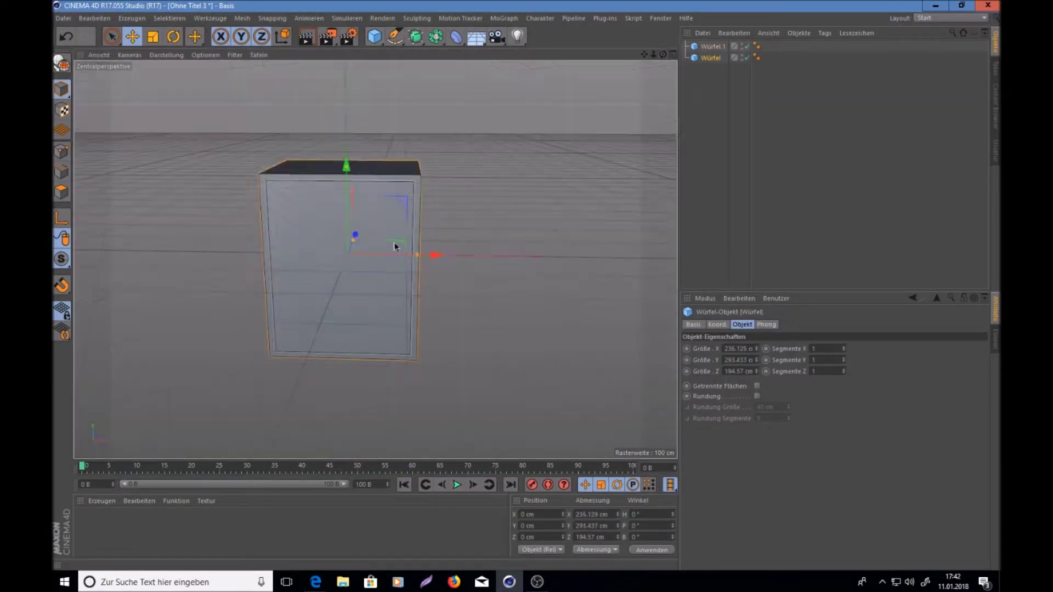
- Position the second cube and the drawer box inside the Boole-cut cabinet body
{"action": "left_click_drag", "start_coordinate": [466, 234], "coordinate": [305, 270]}
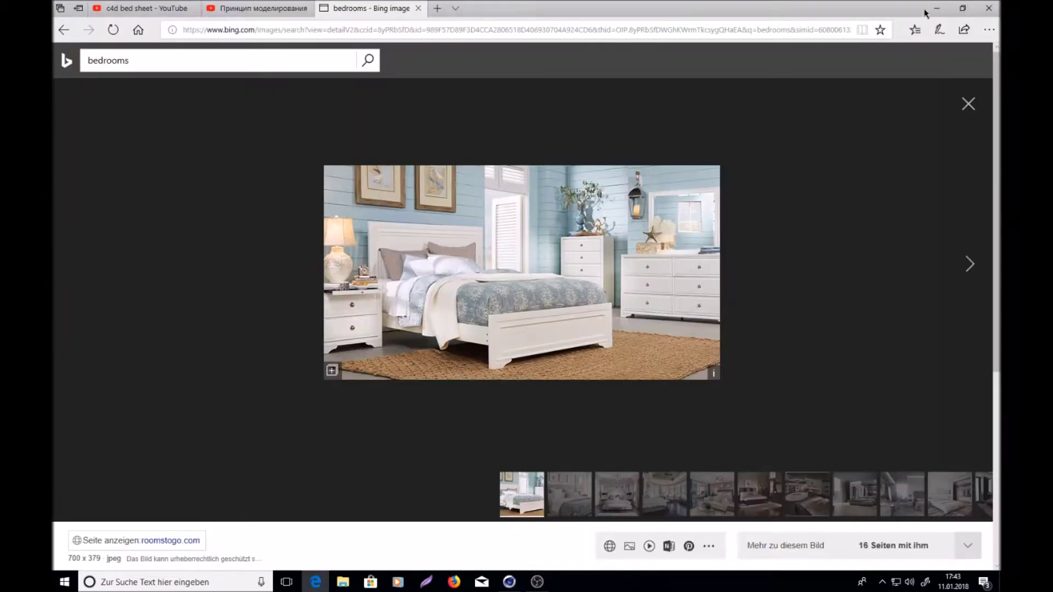
{"action": "left_click_drag", "start_coordinate": [403, 242], "coordinate": [390, 332]}
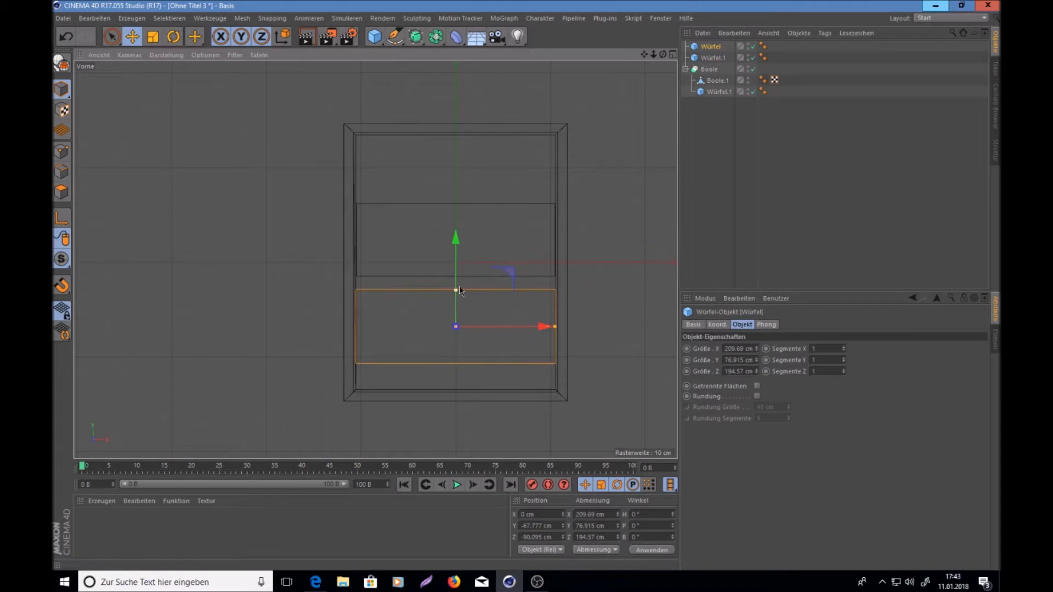
{"action": "scroll", "coordinate": [460, 291], "scroll_direction": "up", "scroll_amount": 3}
{"action": "middle_click", "coordinate": [460, 291]}
{"action": "middle_click", "coordinate": [251, 211]}
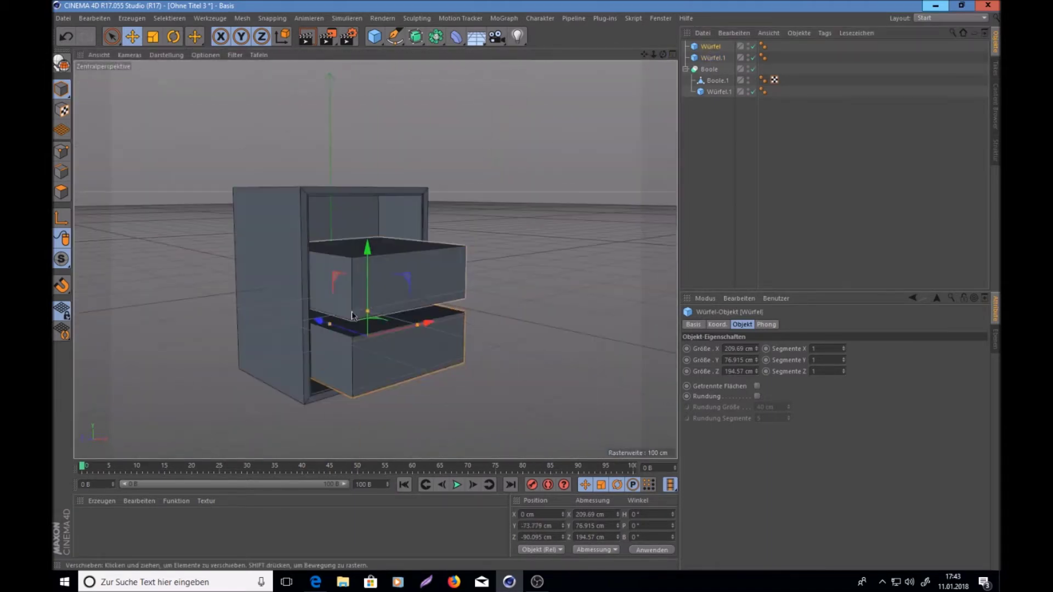
- Duplicate the drawer cubes, group them as Schubladen, and lower the top drawer into place
{"action": "left_click", "coordinate": [352, 315], "text": "shift"}
{"action": "key", "text": "F2"}
{"action": "key", "text": "F1"}
{"action": "key", "text": "ctrl+v"}
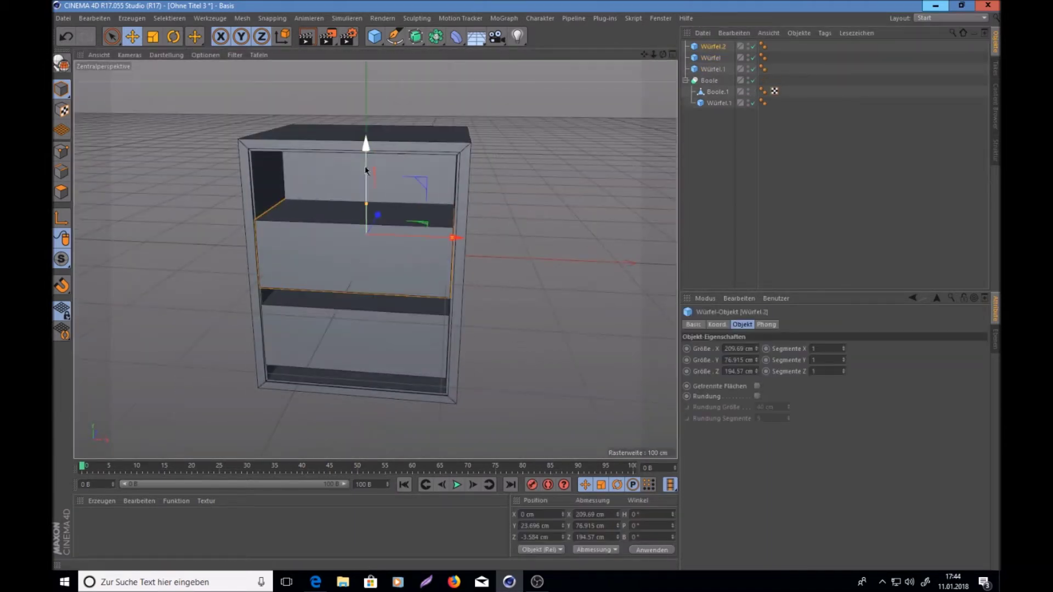
{"action": "right_click", "coordinate": [708, 47]}
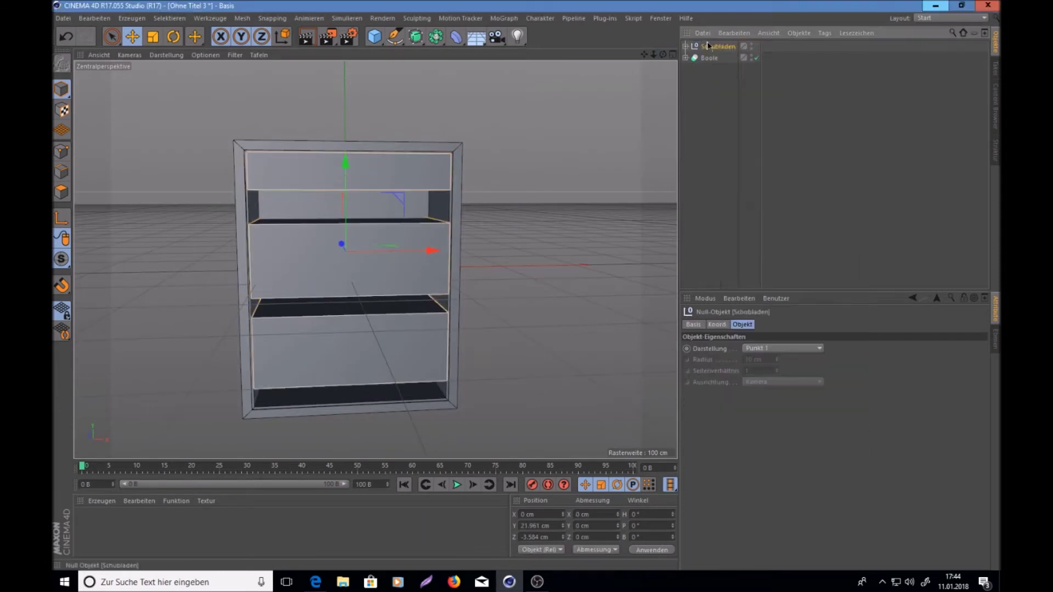
{"action": "left_click_drag", "start_coordinate": [392, 89], "coordinate": [375, 259]}
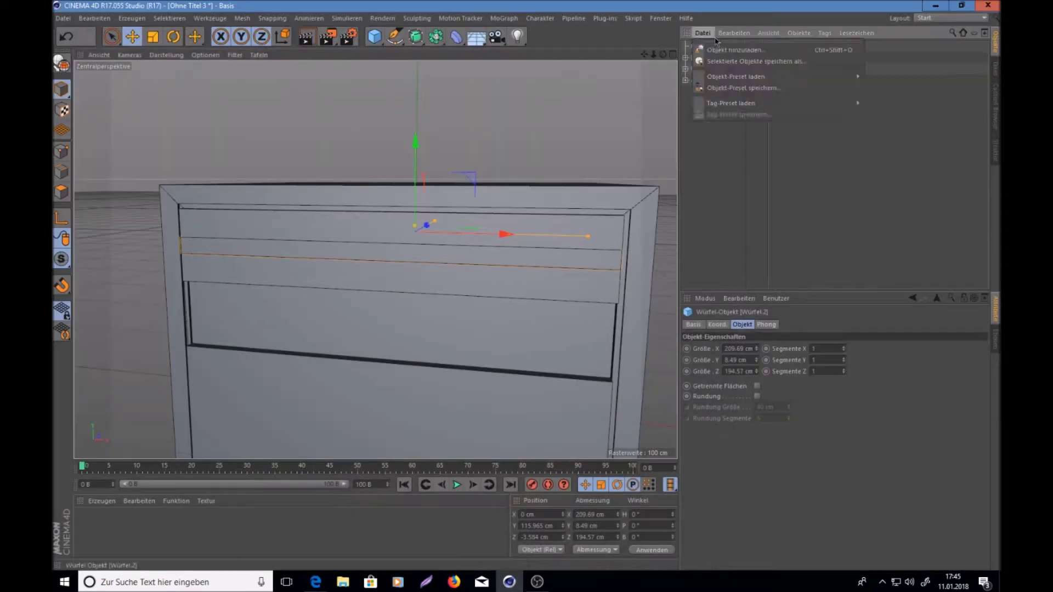
- Add Kugel knob handles to the drawers, checking them in top and four-view layouts
{"action": "left_click", "coordinate": [375, 37]}
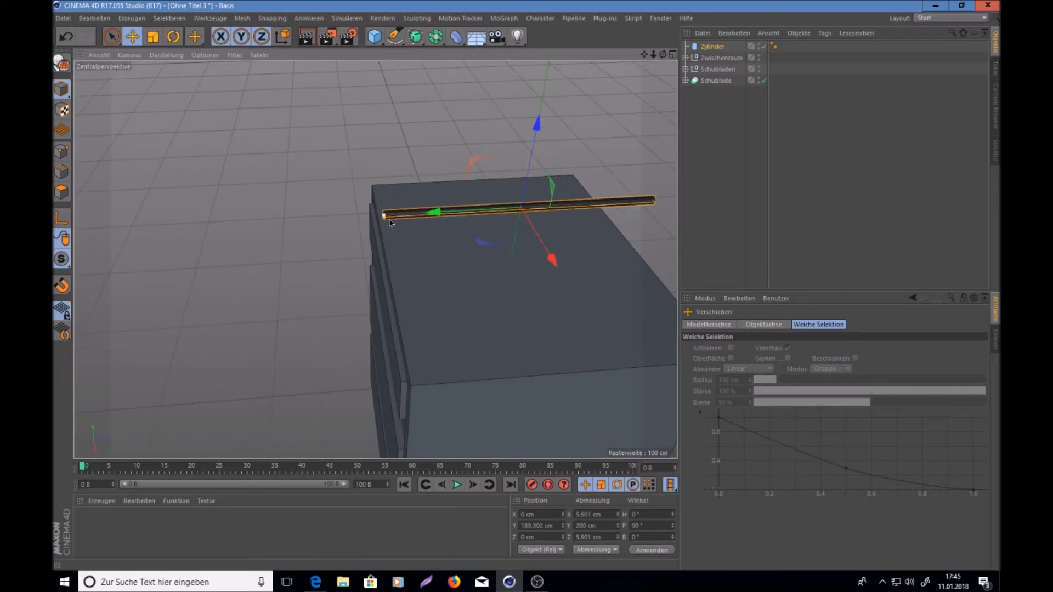
{"action": "key", "text": "F2"}
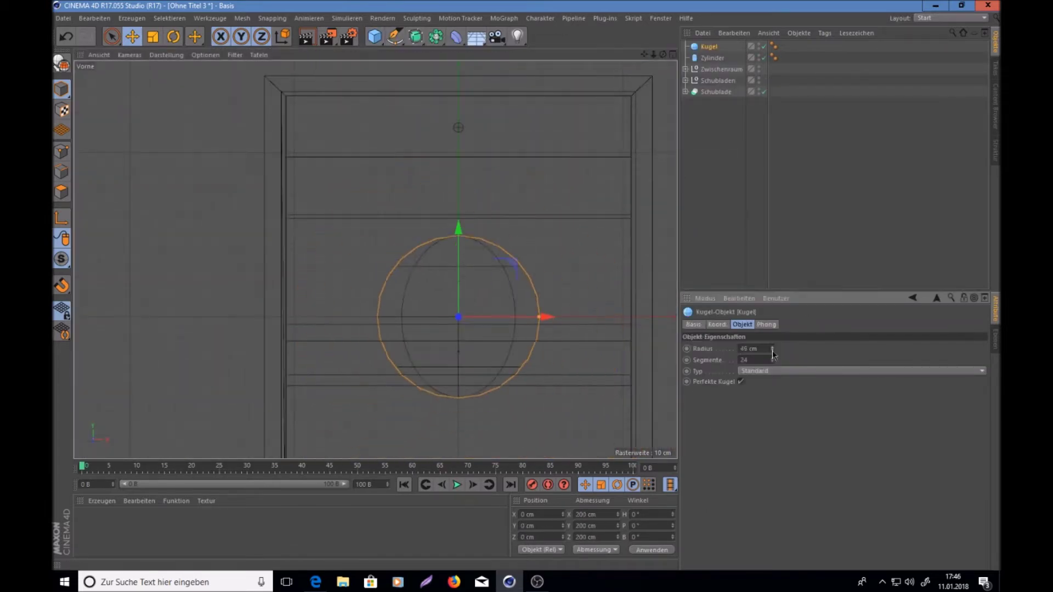
{"action": "key", "text": "F5"}
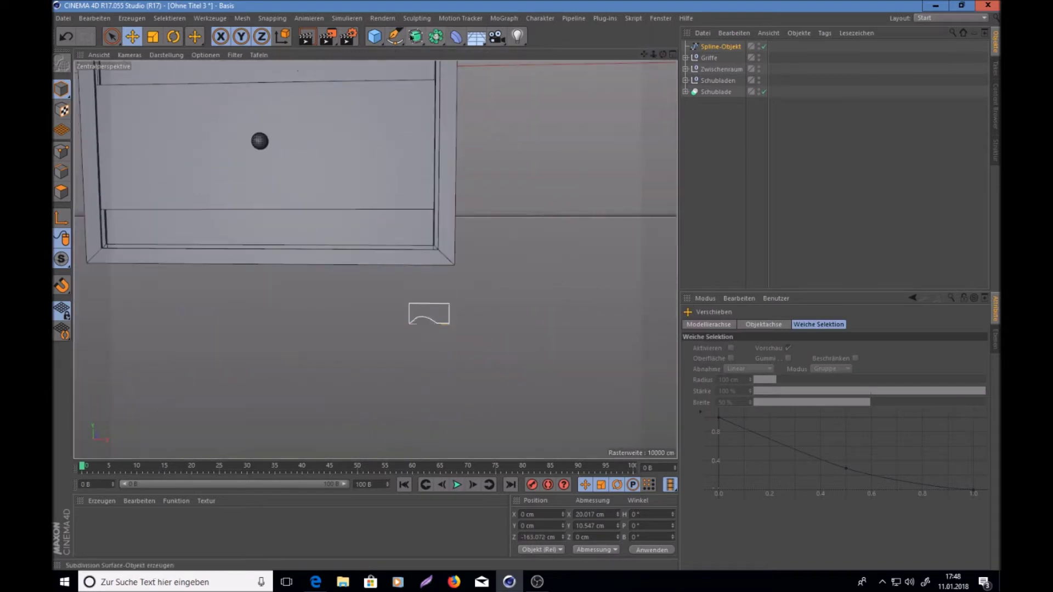
- Lower the extruded foot to the cabinet base and rotate it into position
{"action": "left_click_drag", "start_coordinate": [664, 57], "coordinate": [393, 236]}
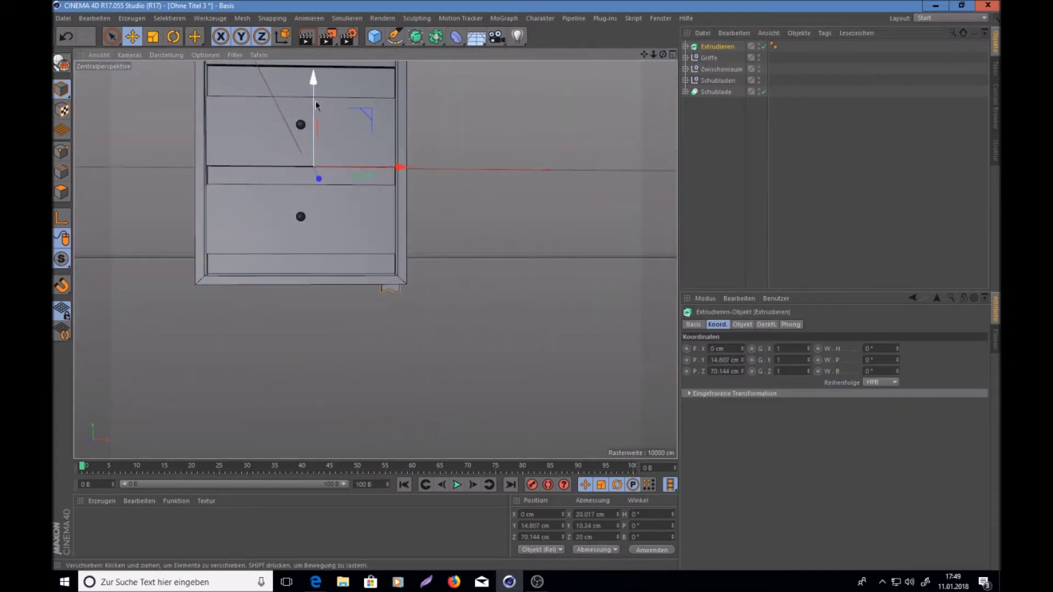
{"action": "middle_click", "coordinate": [470, 144]}
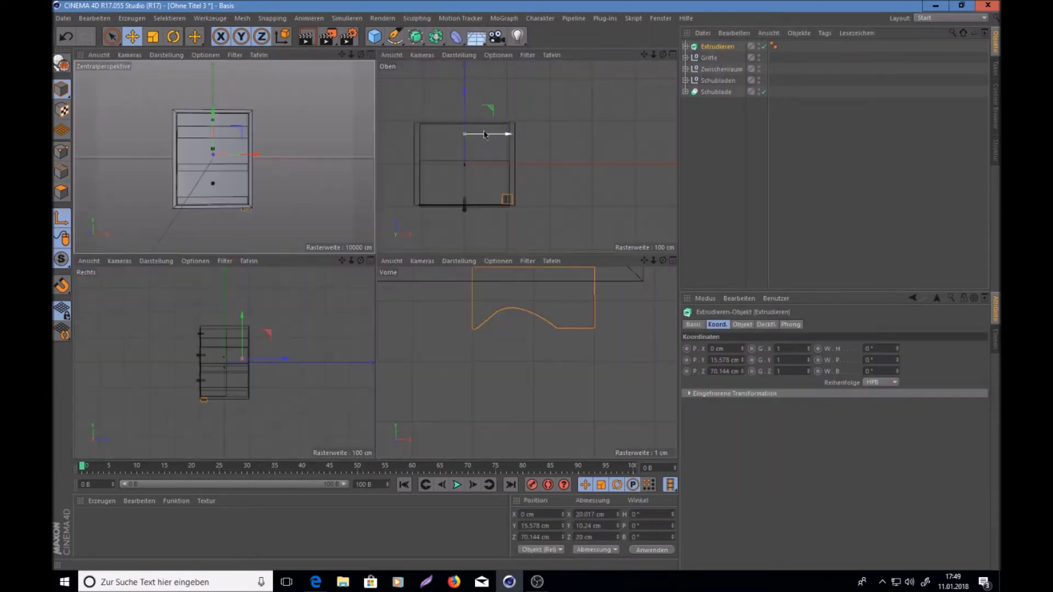
{"action": "left_click_drag", "start_coordinate": [165, 393], "coordinate": [165, 406]}
{"action": "middle_click", "coordinate": [84, 158]}
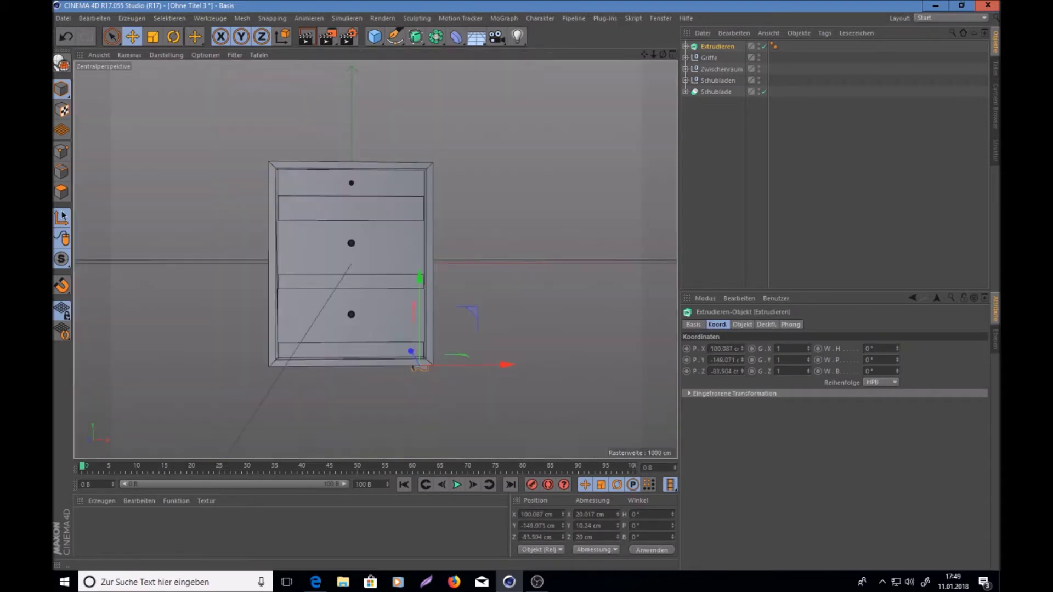
{"action": "key", "text": "r"}
{"action": "key", "text": "F2"}
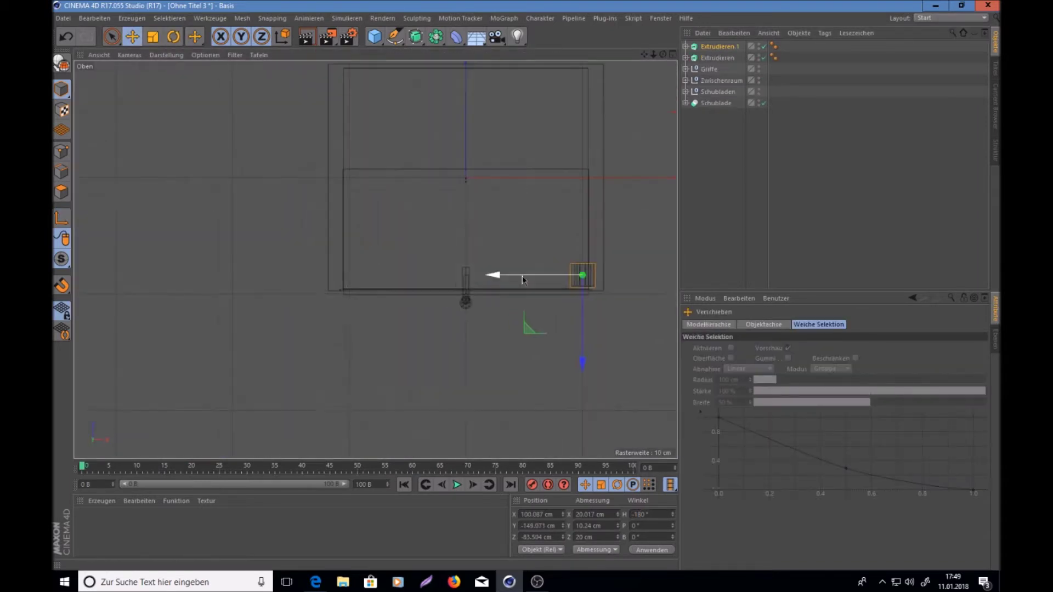
{"action": "key", "text": "F1"}
- Group the feet with the cabinet as Komode and move it beside the bed
{"action": "key", "text": "alt+g"}
{"action": "key", "text": "F5"}
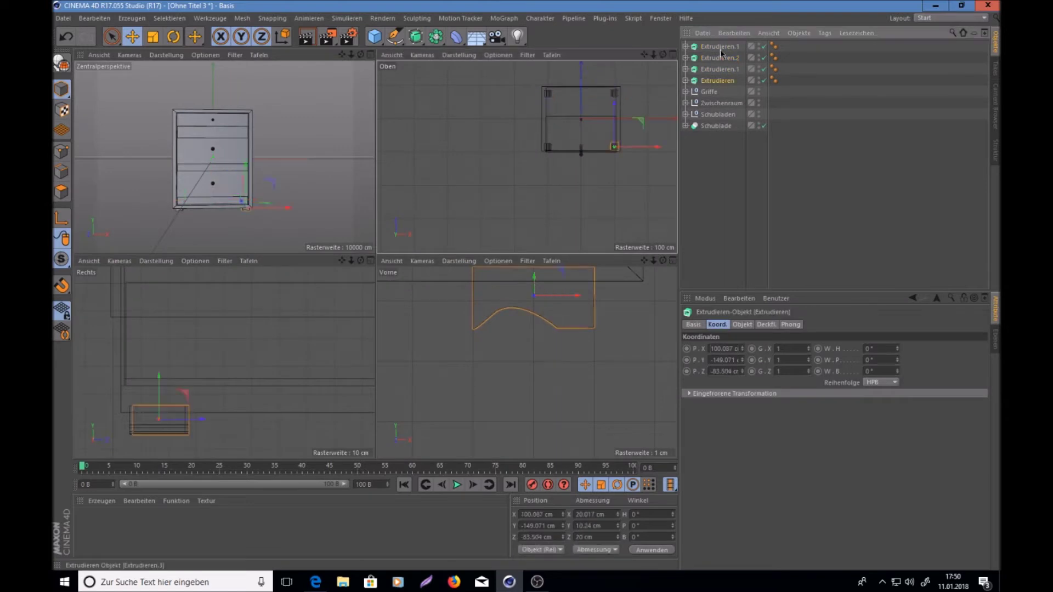
{"action": "double_click", "coordinate": [712, 47]}
{"action": "type", "text": "Komdo"}
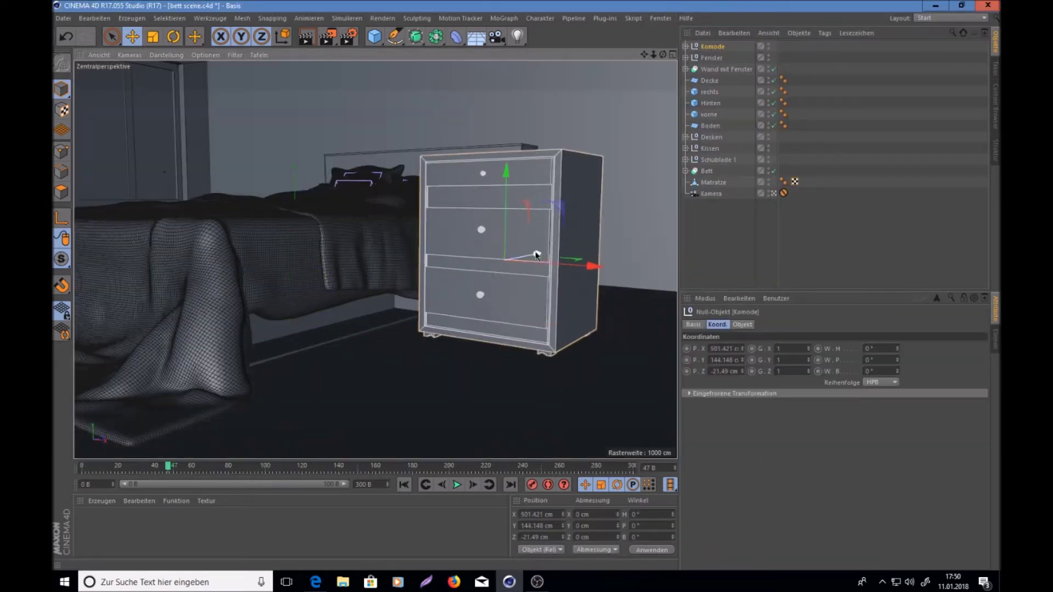
{"action": "left_click_drag", "start_coordinate": [537, 255], "coordinate": [678, 255]}
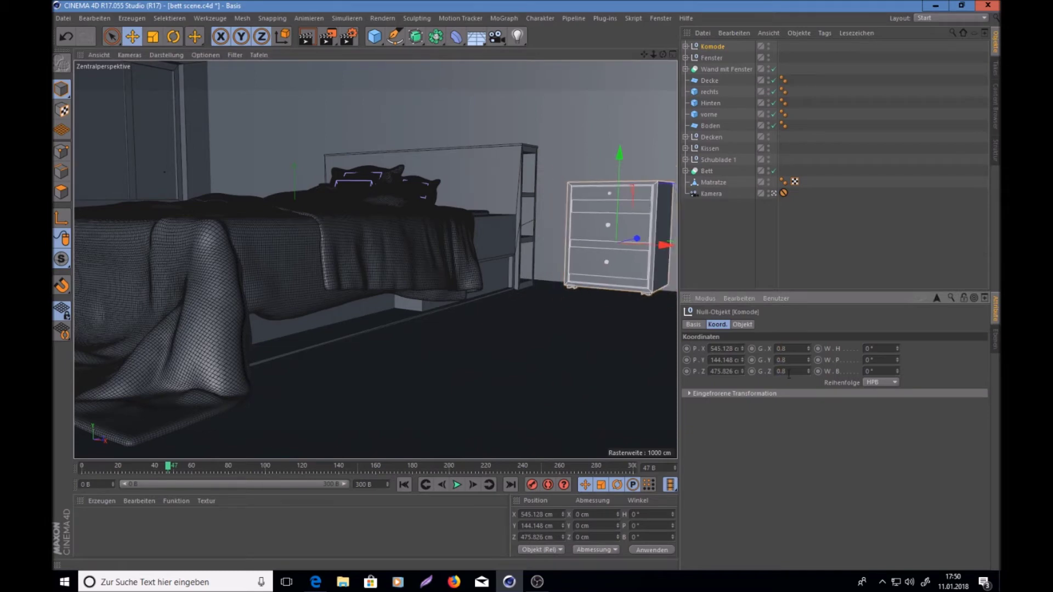
- Apply the nightstand's 0.8 scale and check its placement beside the bed
{"action": "key", "text": "Return"}
{"action": "middle_click", "coordinate": [311, 399]}
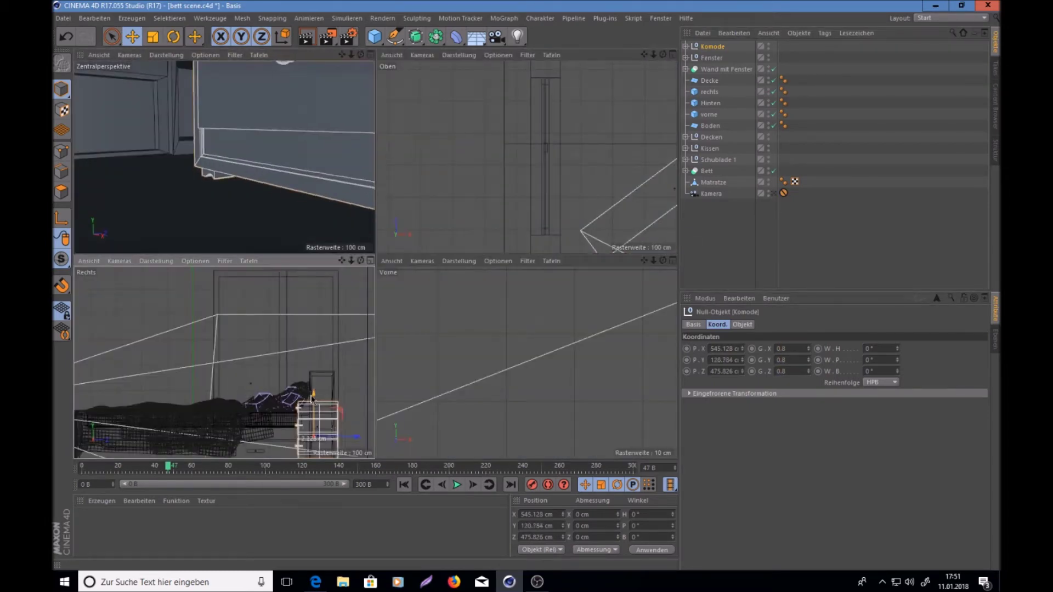
{"action": "scroll", "coordinate": [308, 400], "scroll_direction": "up", "scroll_amount": 5}
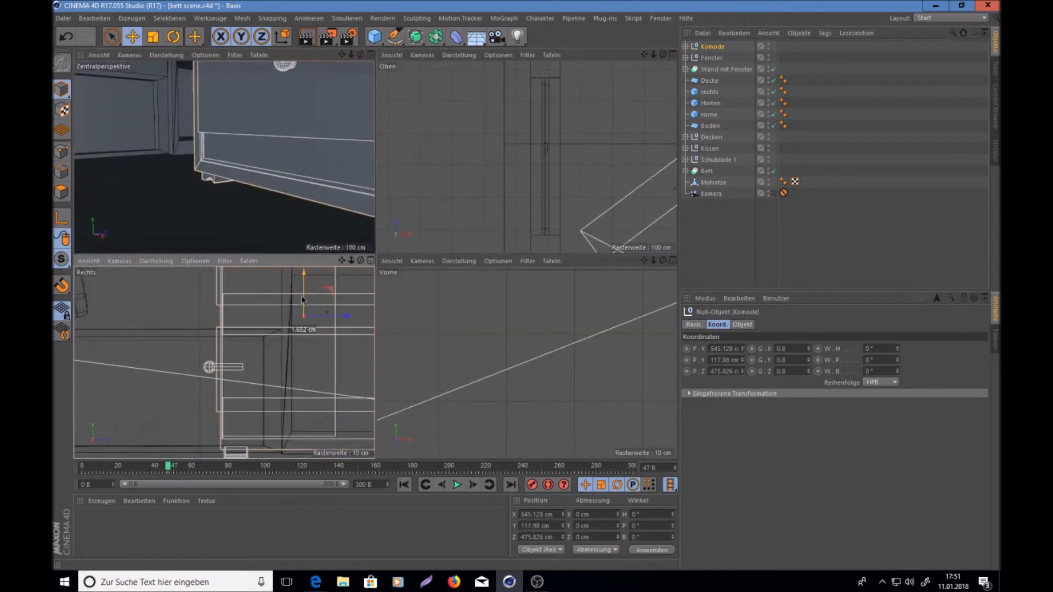
{"action": "key", "text": "F1"}
{"action": "left_click", "coordinate": [707, 249]}
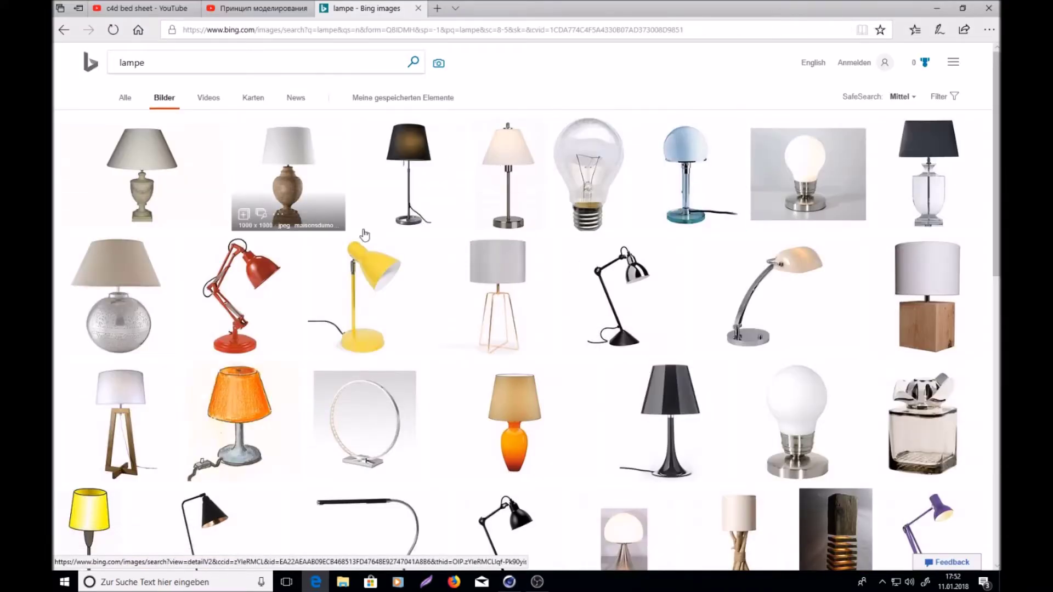
- Open the Bing bedroom photo showing a bedside lamp on the nightstand
{"action": "left_click", "coordinate": [519, 172]}
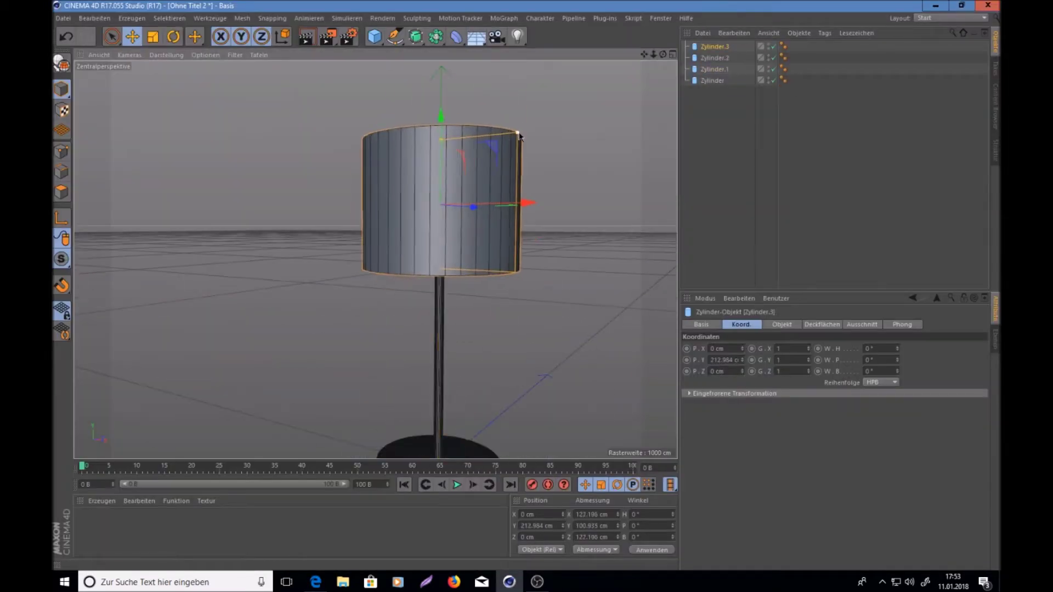
- Taper the lamp shade with a squash deformer and enlarge the perspective view
{"action": "left_click_drag", "start_coordinate": [457, 39], "coordinate": [457, 94]}
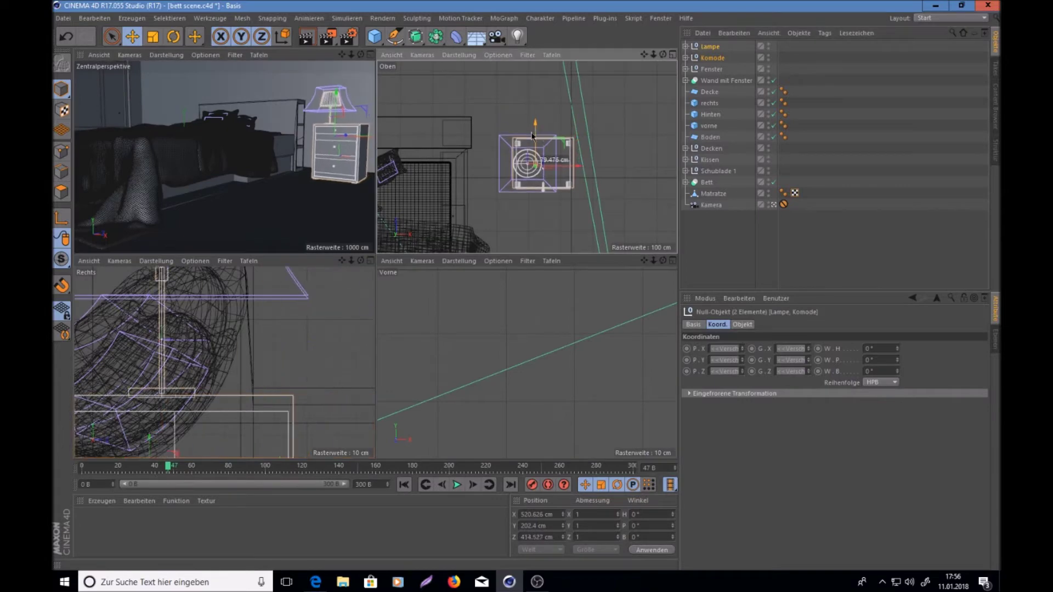
{"action": "key", "text": "F1"}
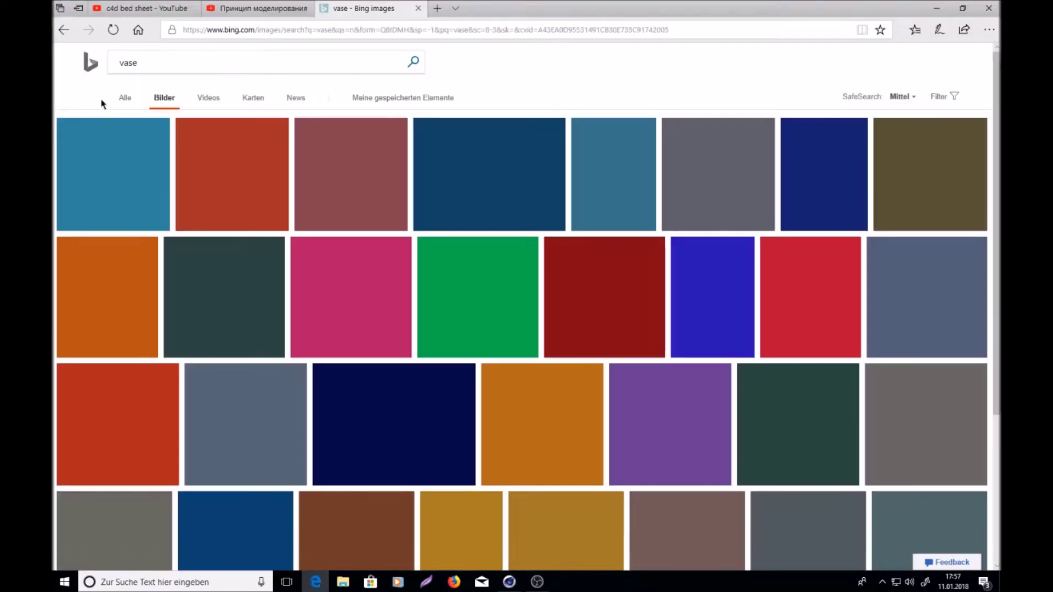
- Bring up the Behance Interior Render #1 page as a reference
{"action": "scroll", "coordinate": [376, 309], "scroll_direction": "down", "scroll_amount": 4}
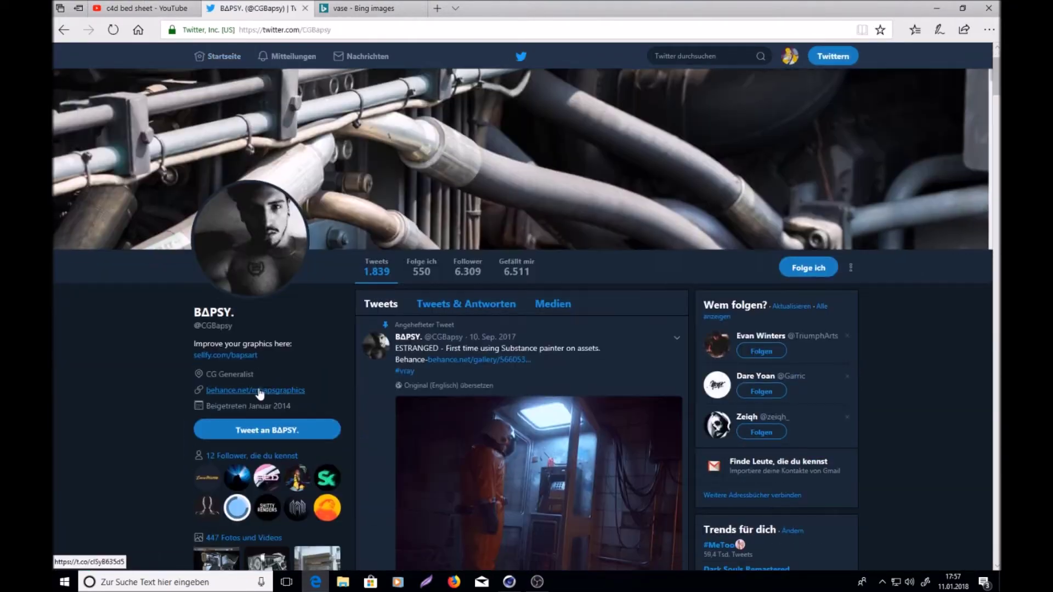
{"action": "left_click", "coordinate": [260, 394]}
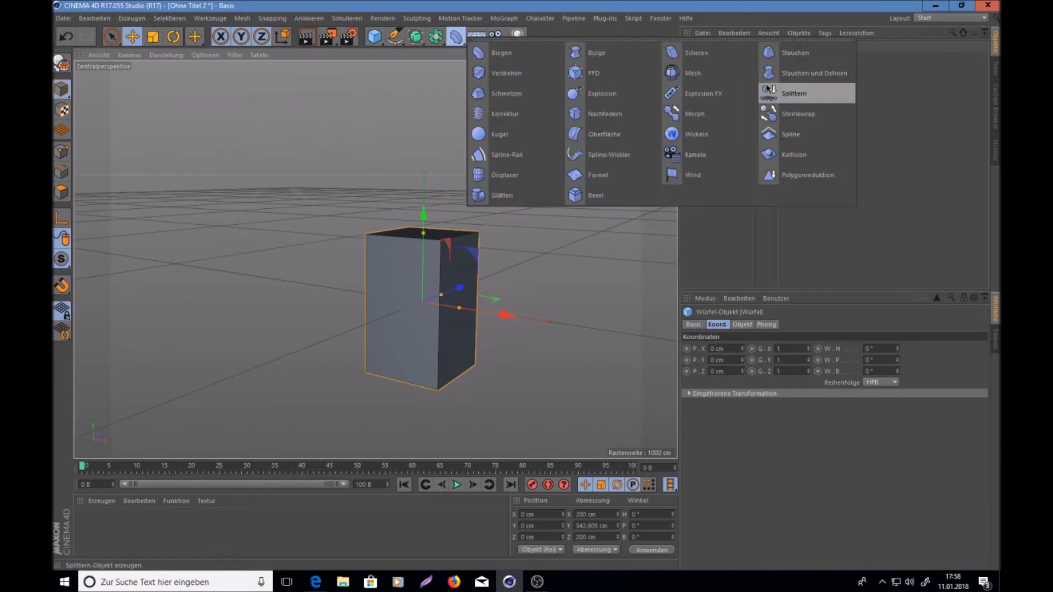
- Shape the box into a pot with a Kugel deformer at about 6% strength
{"action": "left_click", "coordinate": [795, 53]}
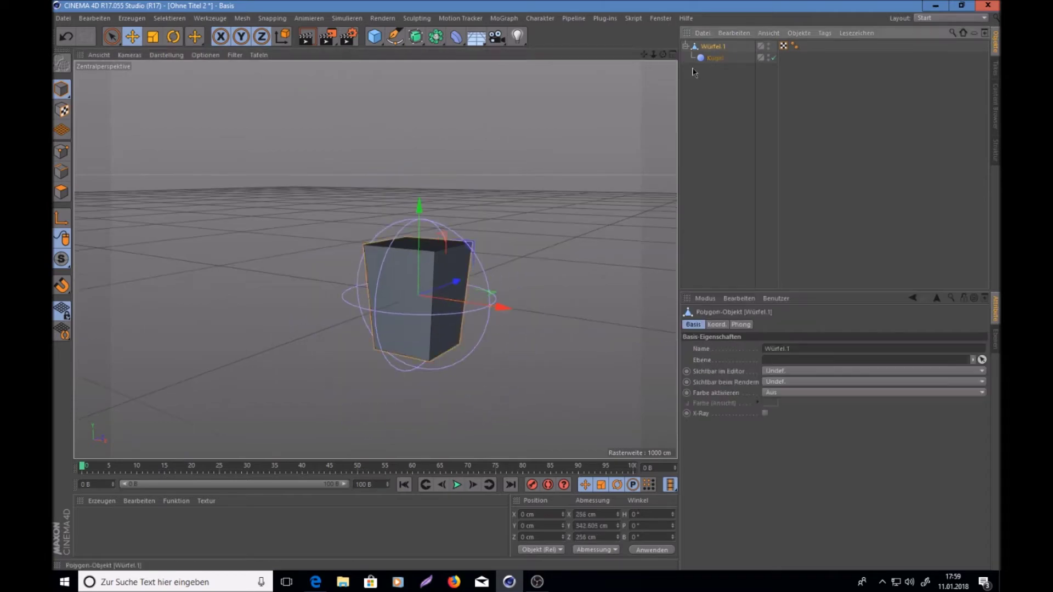
{"action": "left_click", "coordinate": [715, 58]}
{"action": "left_click_drag", "start_coordinate": [771, 360], "coordinate": [772, 355]}
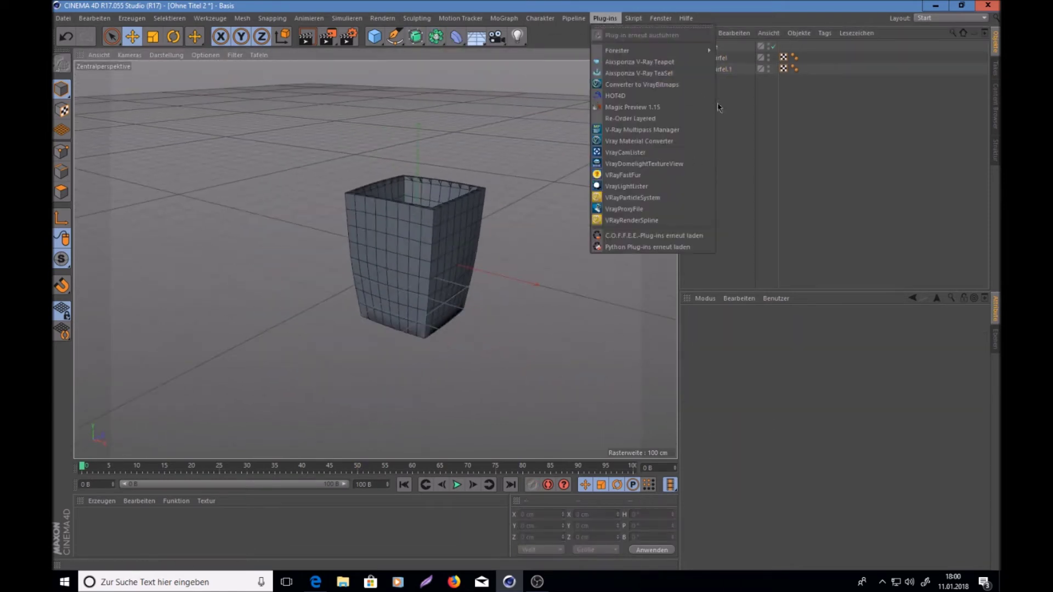
- Add a MultiFlora Dittander plant from the plant library
{"action": "left_click", "coordinate": [744, 88]}
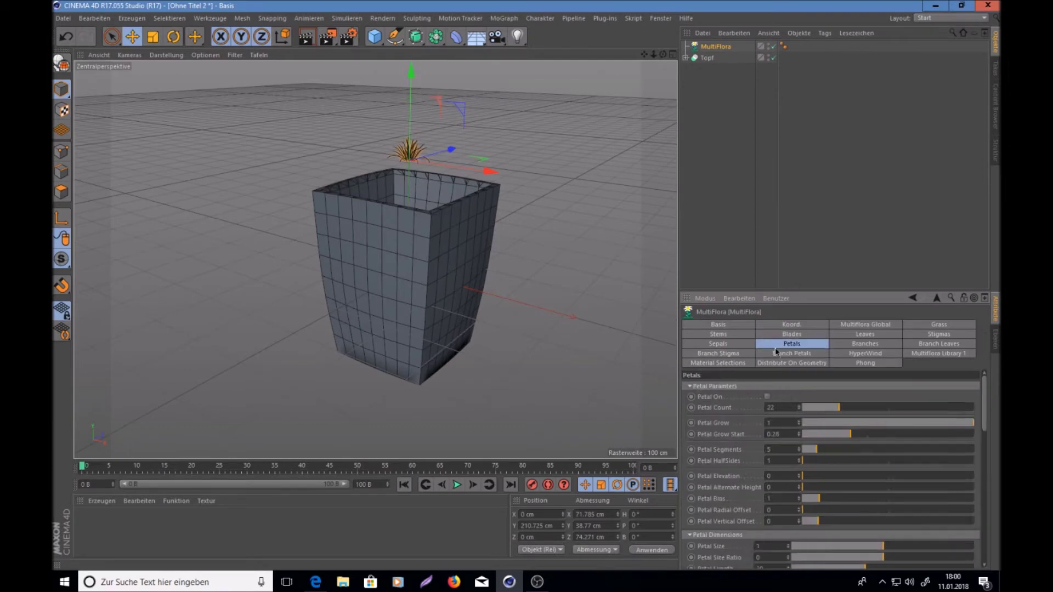
{"action": "left_click", "coordinate": [939, 354]}
{"action": "scroll", "coordinate": [834, 467], "scroll_direction": "down", "scroll_amount": 5}
{"action": "scroll", "coordinate": [932, 493], "scroll_direction": "down", "scroll_amount": 2}
{"action": "left_click", "coordinate": [792, 459]}
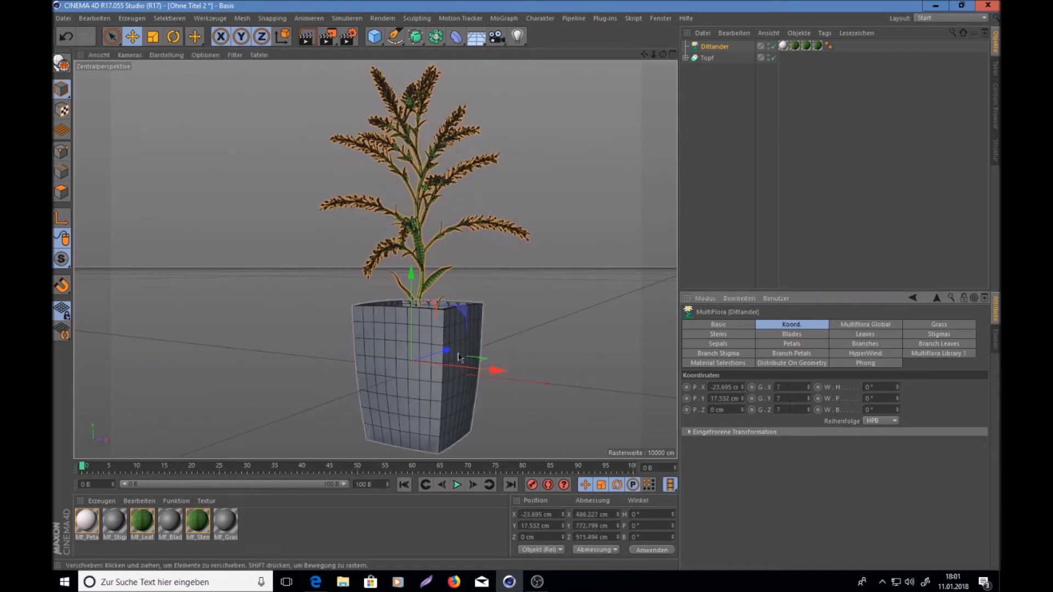
- Group plant and pot as Blume + Vase, raise it slightly and turn it about 10 degrees
{"action": "key", "text": "alt+g"}
{"action": "double_click", "coordinate": [707, 46]}
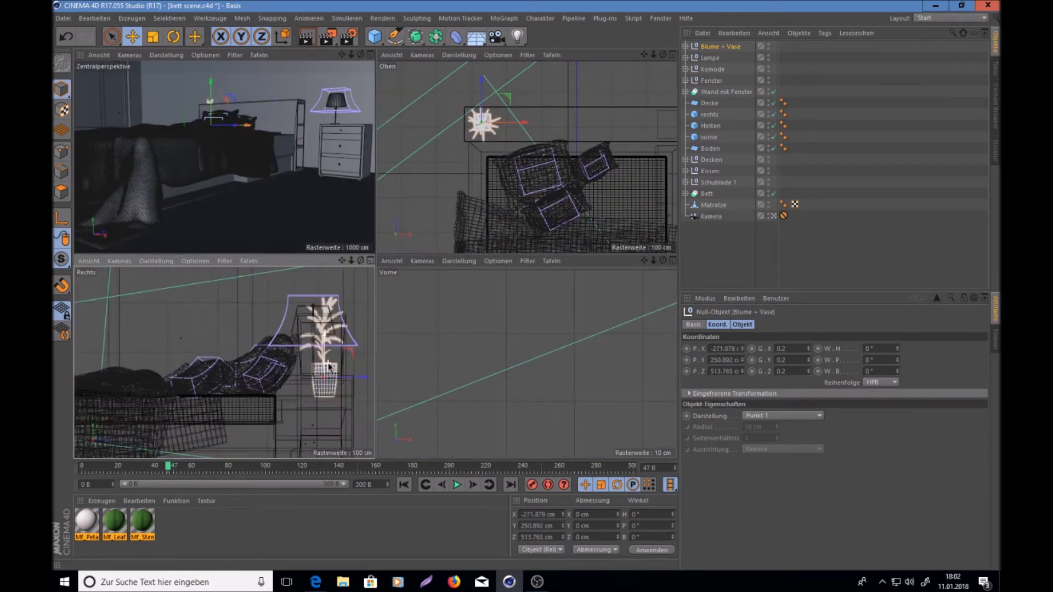
{"action": "left_click_drag", "start_coordinate": [313, 323], "coordinate": [314, 314]}
{"action": "key", "text": "F1"}
{"action": "key", "text": "r"}
{"action": "left_click_drag", "start_coordinate": [335, 140], "coordinate": [360, 139]}
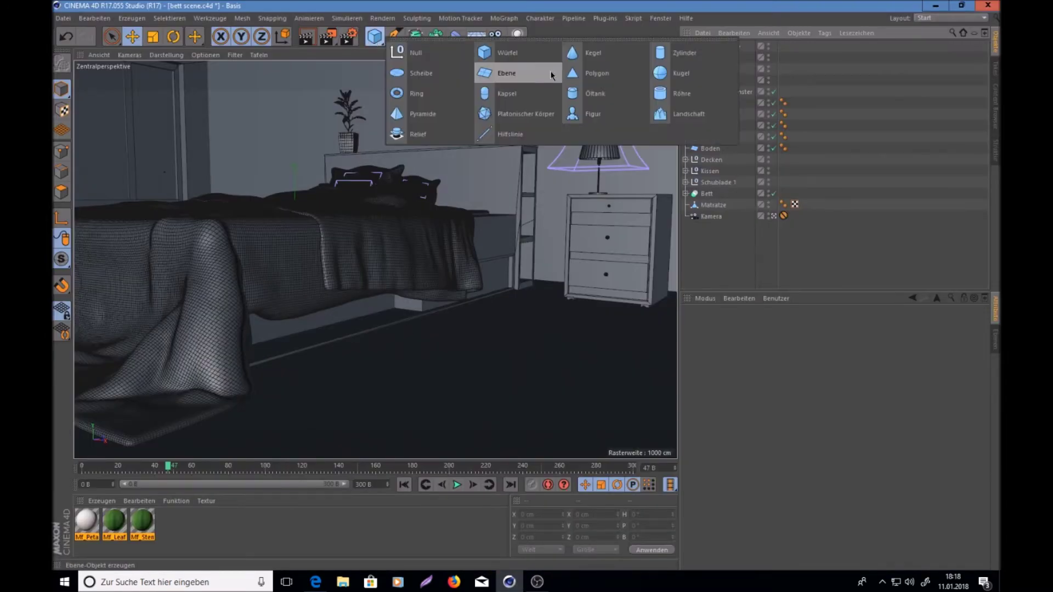
- Add a flat plane for the carpet and check its floor placement across views
{"action": "left_click_drag", "start_coordinate": [375, 42], "coordinate": [549, 76]}
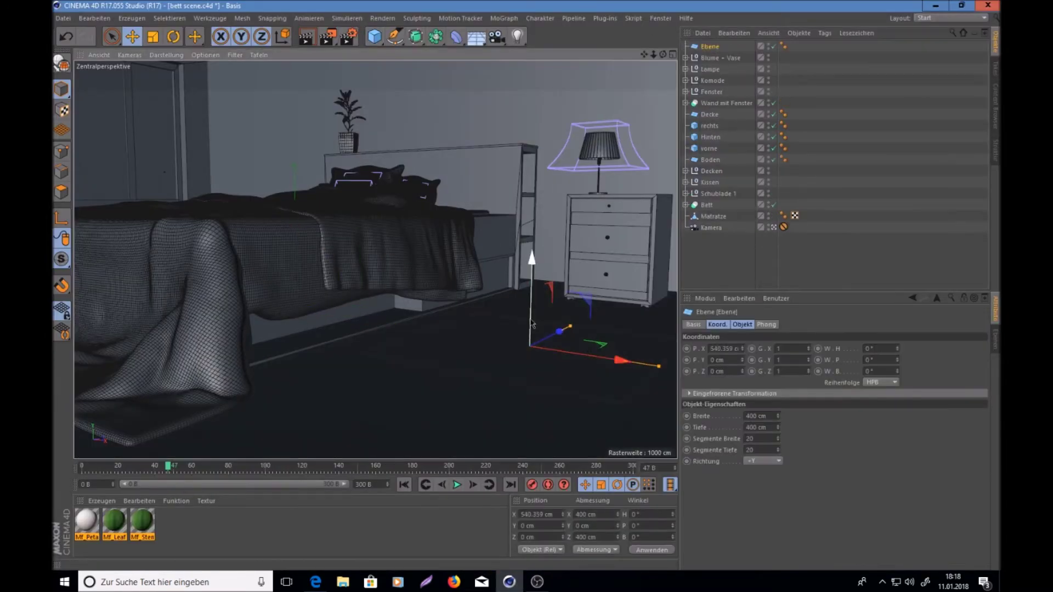
{"action": "scroll", "coordinate": [586, 312], "scroll_direction": "up", "scroll_amount": 5}
{"action": "mouse_move", "coordinate": [376, 258]}
{"action": "left_mouse_down", "text": "alt"}
{"action": "mouse_move", "coordinate": [400, 181]}
{"action": "mouse_move", "coordinate": [376, 258]}
{"action": "left_mouse_up", "text": "alt"}
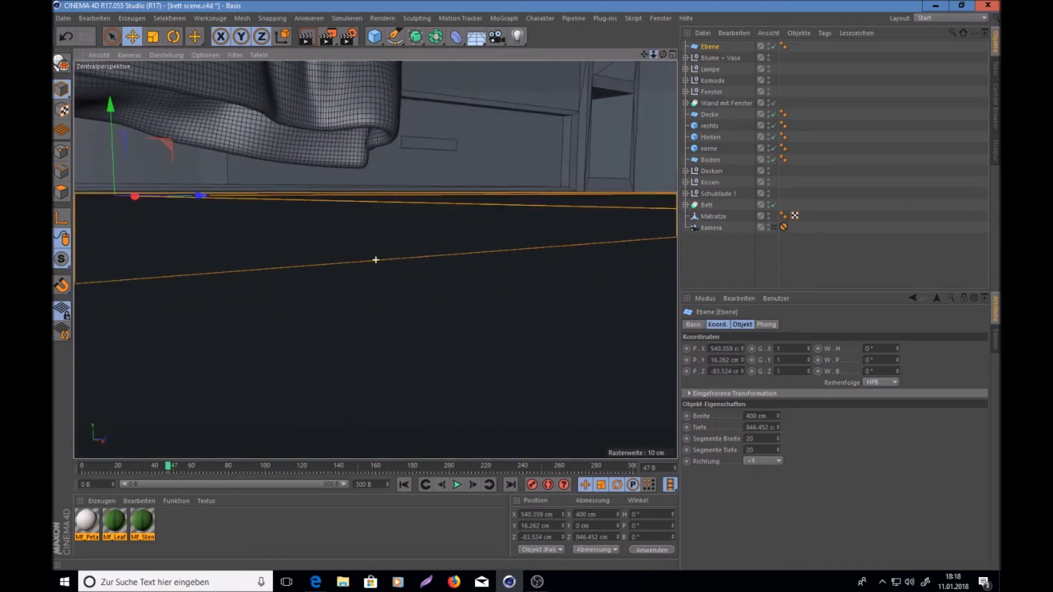
{"action": "key", "text": "F3"}
{"action": "scroll", "coordinate": [656, 113], "scroll_direction": "down", "scroll_amount": 5}
{"action": "scroll", "coordinate": [656, 109], "scroll_direction": "up", "scroll_amount": 3}
{"action": "key", "text": "F5"}
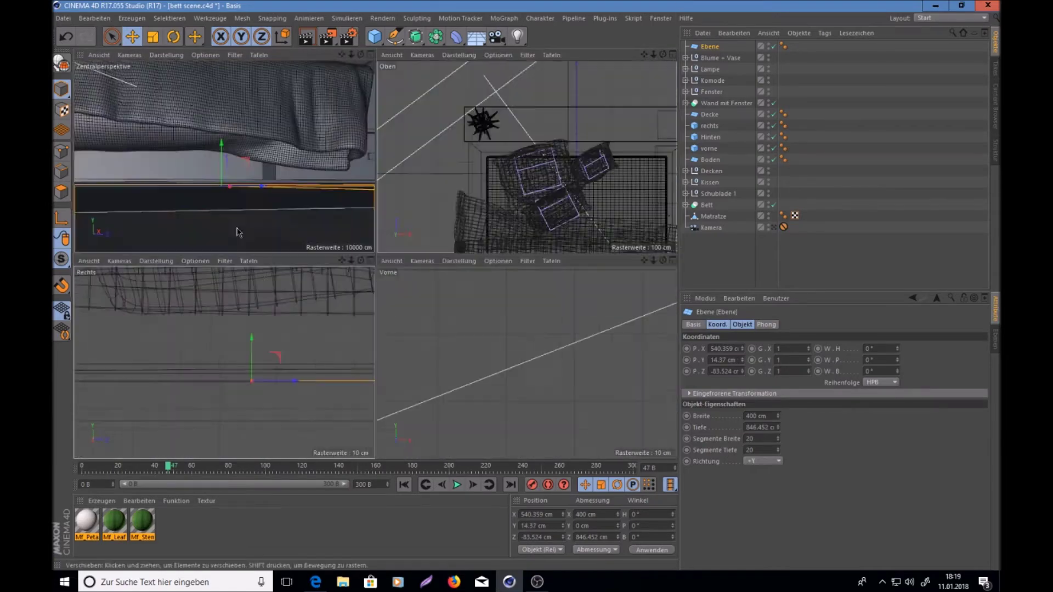
{"action": "key", "text": "F1"}
- Search YouTube for 'c4d carpet', then return to the scene and deselect the carpet
{"action": "left_click", "coordinate": [316, 582]}
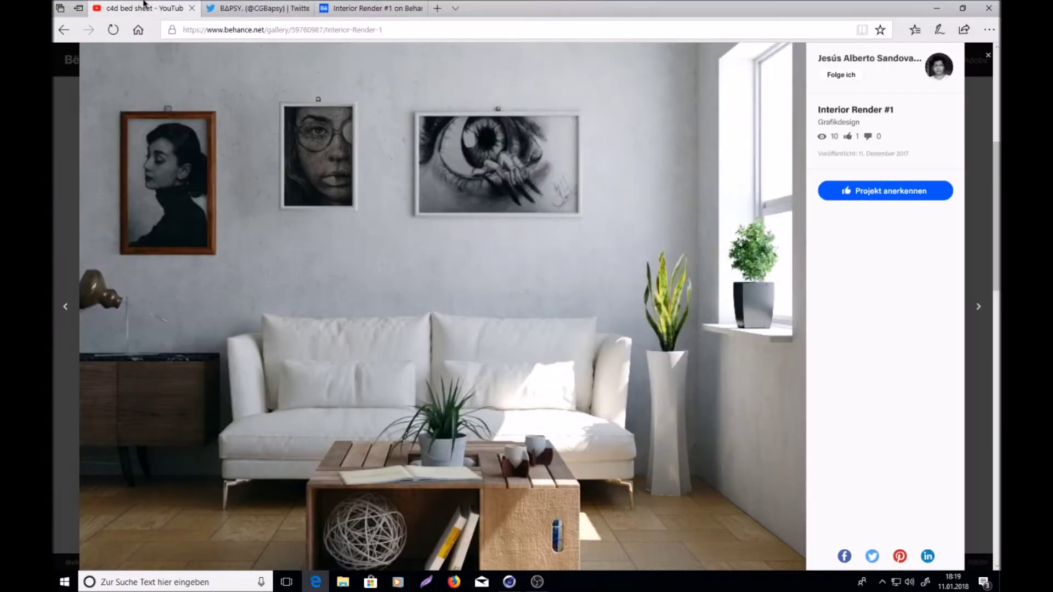
{"action": "left_click", "coordinate": [137, 9]}
{"action": "left_click", "coordinate": [256, 59]}
{"action": "type", "text": "c4d carpet"}
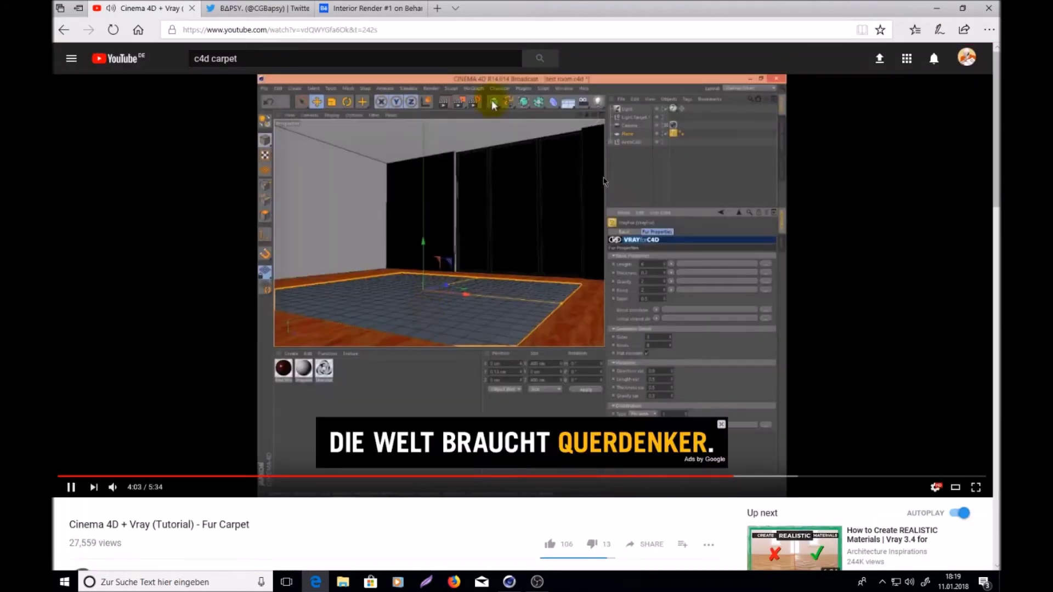
{"action": "left_click", "coordinate": [314, 584]}
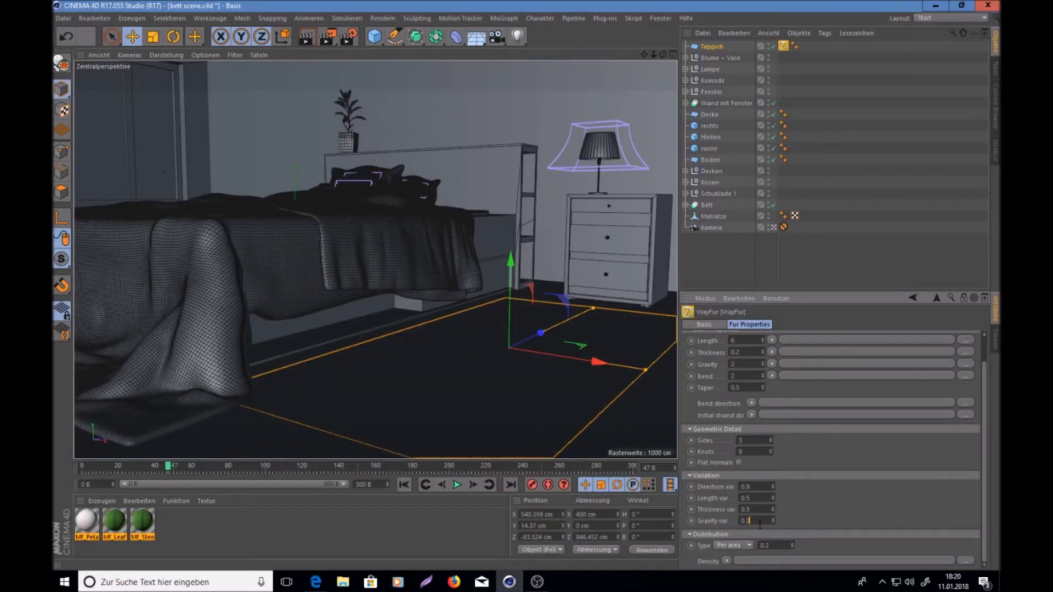
{"action": "left_click", "coordinate": [538, 352]}
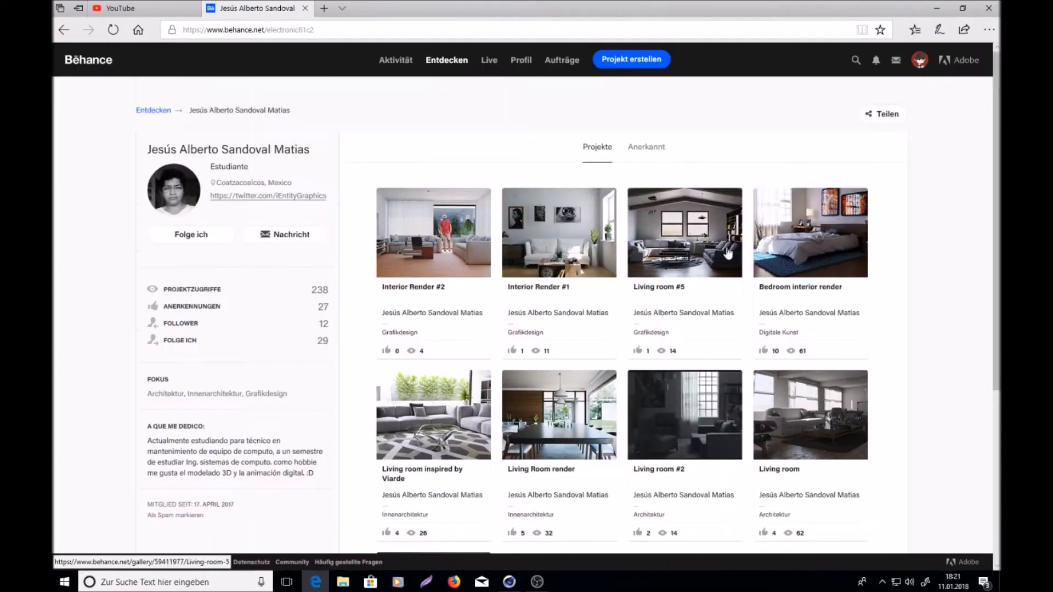
- View the Bedroom interior render, then move on to the Living room project
{"action": "scroll", "coordinate": [728, 253], "scroll_direction": "down", "scroll_amount": 4}
{"action": "scroll", "coordinate": [712, 329], "scroll_direction": "up", "scroll_amount": 3}
{"action": "left_click", "coordinate": [788, 162]}
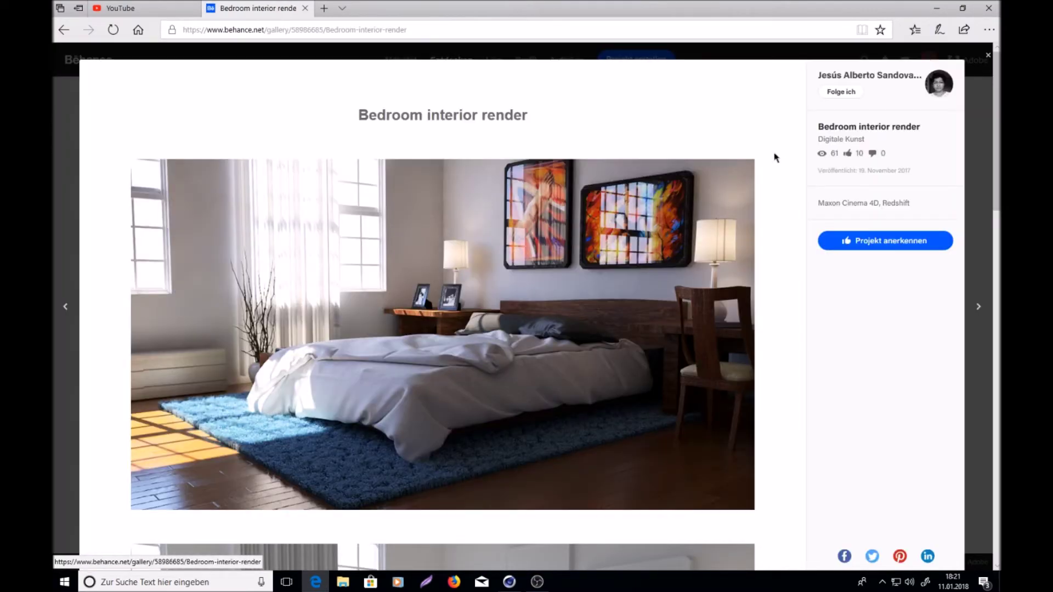
{"action": "left_click", "coordinate": [979, 306]}
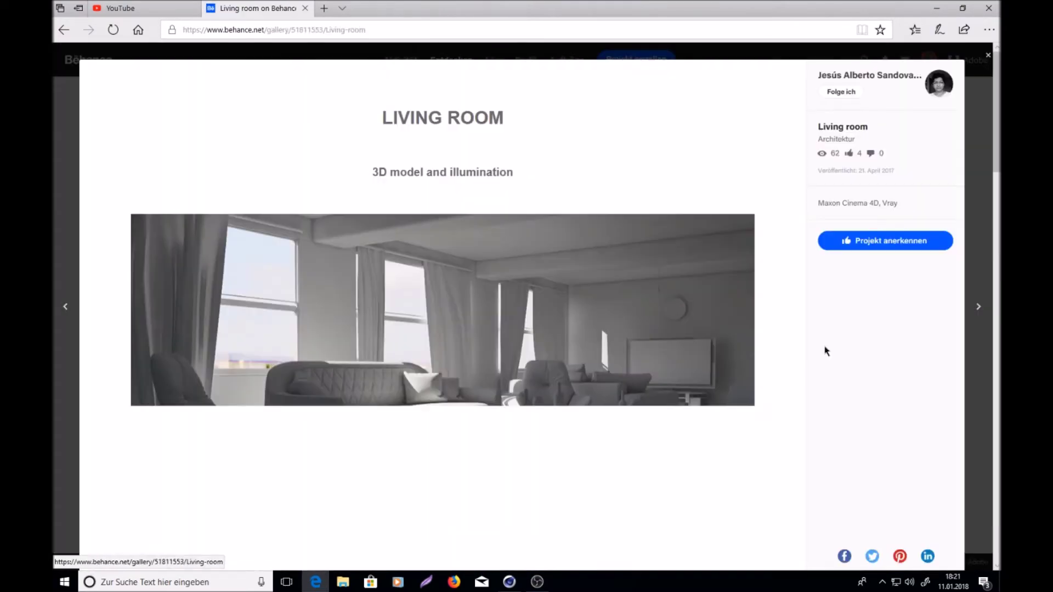
{"action": "scroll", "coordinate": [581, 339], "scroll_direction": "down", "scroll_amount": 5}
{"action": "scroll", "coordinate": [582, 338], "scroll_direction": "down", "scroll_amount": 10}
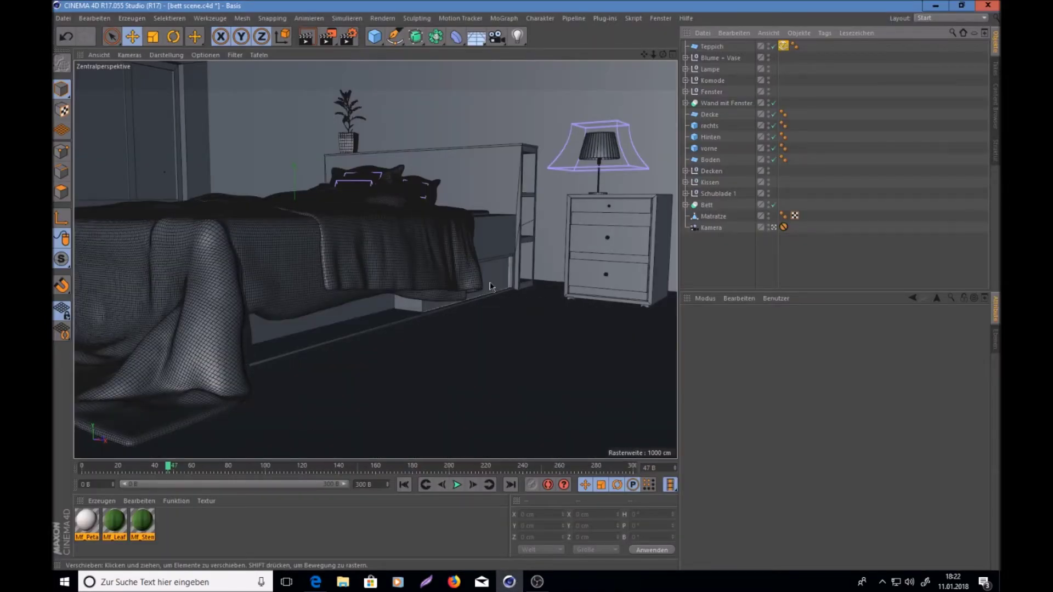
- Review the render settings' Save options, then add a new light beside the Fenster group
{"action": "key", "text": "ctrl+b"}
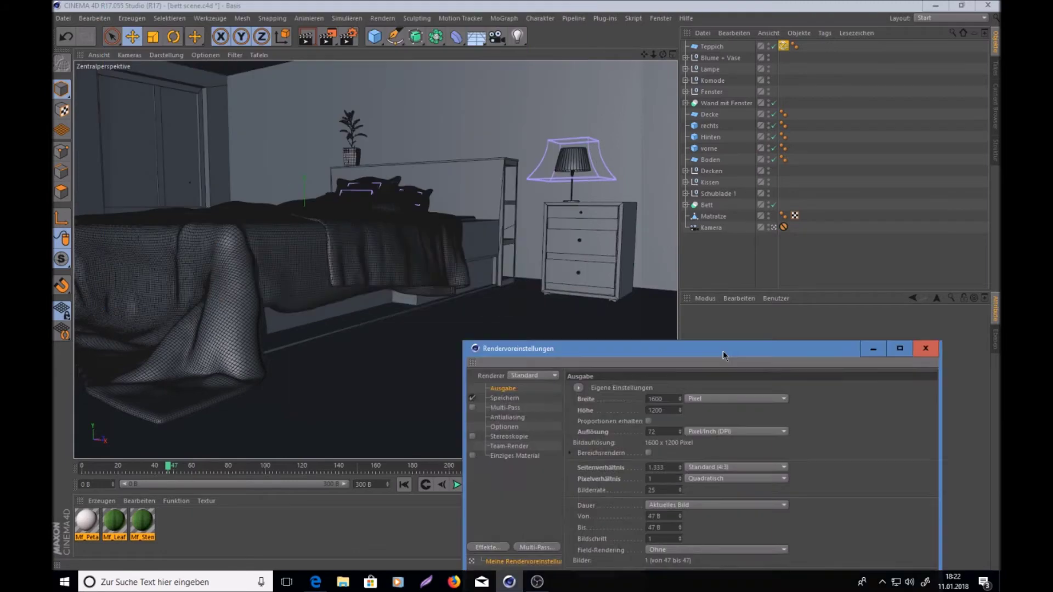
{"action": "left_click", "coordinate": [237, 210]}
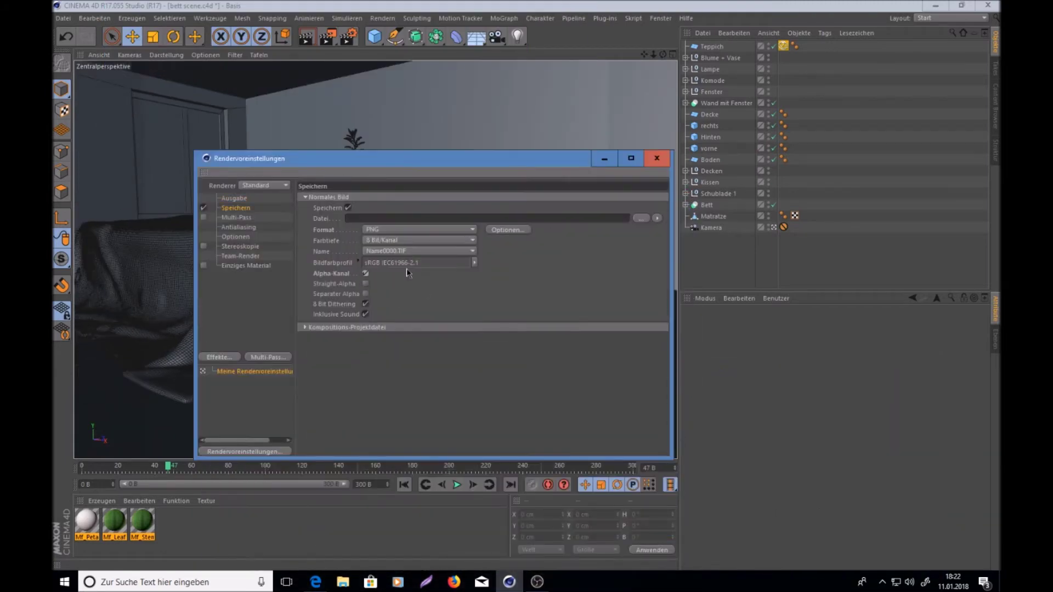
{"action": "left_click", "coordinate": [549, 230]}
{"action": "key", "text": "Return"}
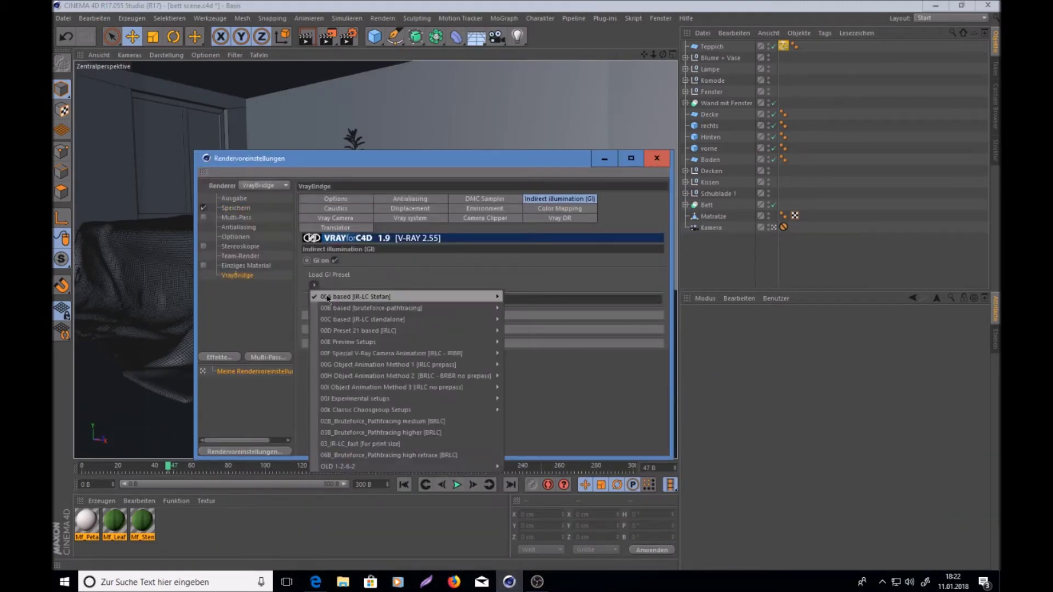
{"action": "left_click", "coordinate": [721, 92]}
{"action": "left_click", "coordinate": [517, 36]}
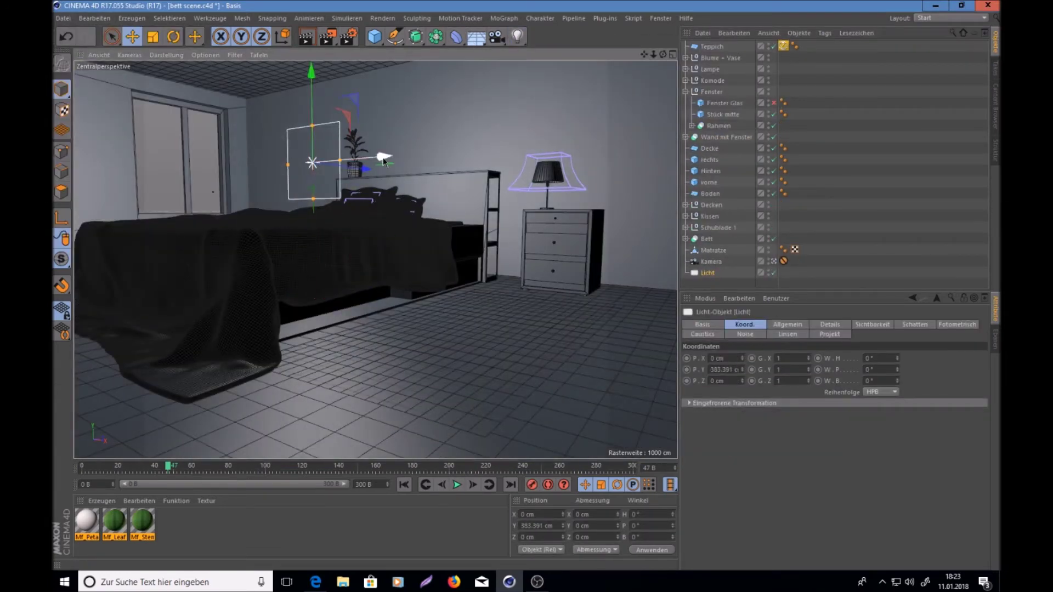
- Frame the new light, look through the scene camera and add a V-Ray light tag
{"action": "key", "text": "o"}
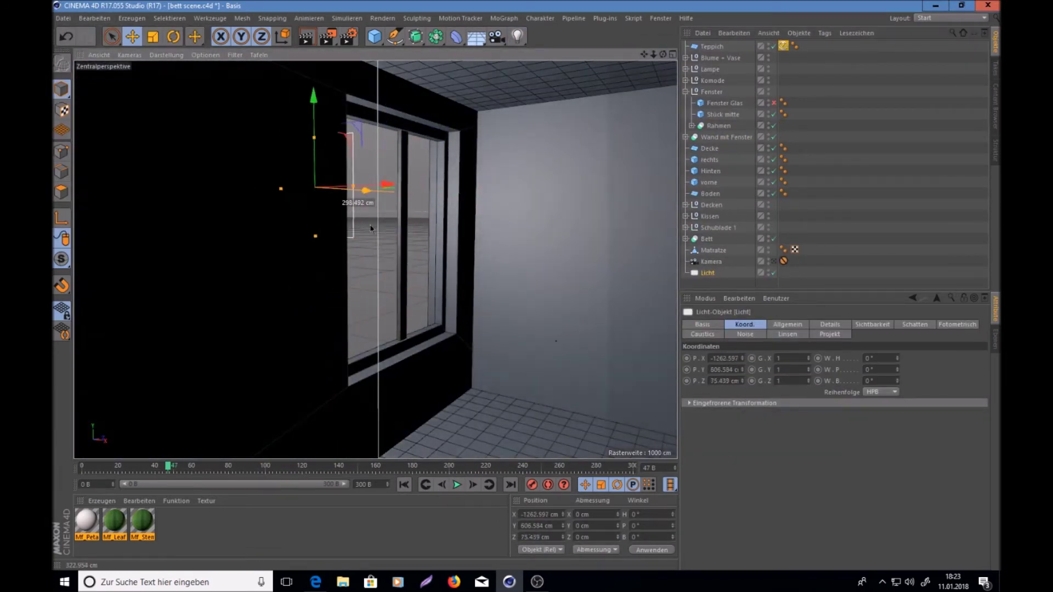
{"action": "left_click", "coordinate": [775, 261]}
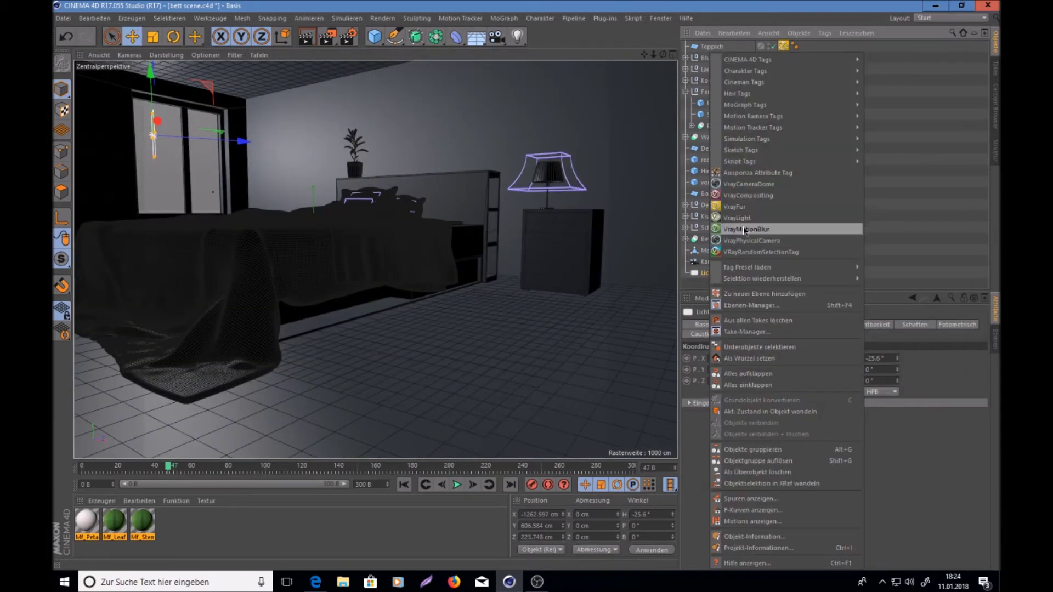
{"action": "left_click", "coordinate": [784, 272]}
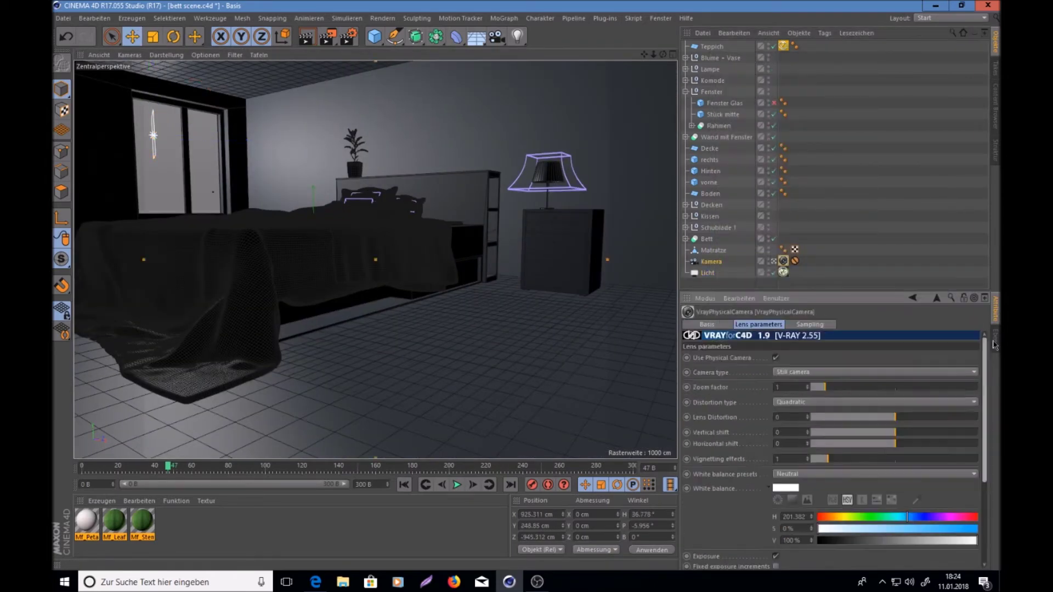
- Load an HDR image from the HDRI folder as the light's texture
{"action": "left_click", "coordinate": [974, 496]}
{"action": "left_click", "coordinate": [94, 177]}
{"action": "double_click", "coordinate": [220, 93]}
{"action": "left_click", "coordinate": [481, 110]}
{"action": "left_click", "coordinate": [426, 290]}
{"action": "left_click", "coordinate": [602, 329]}
{"action": "left_click", "coordinate": [760, 456]}
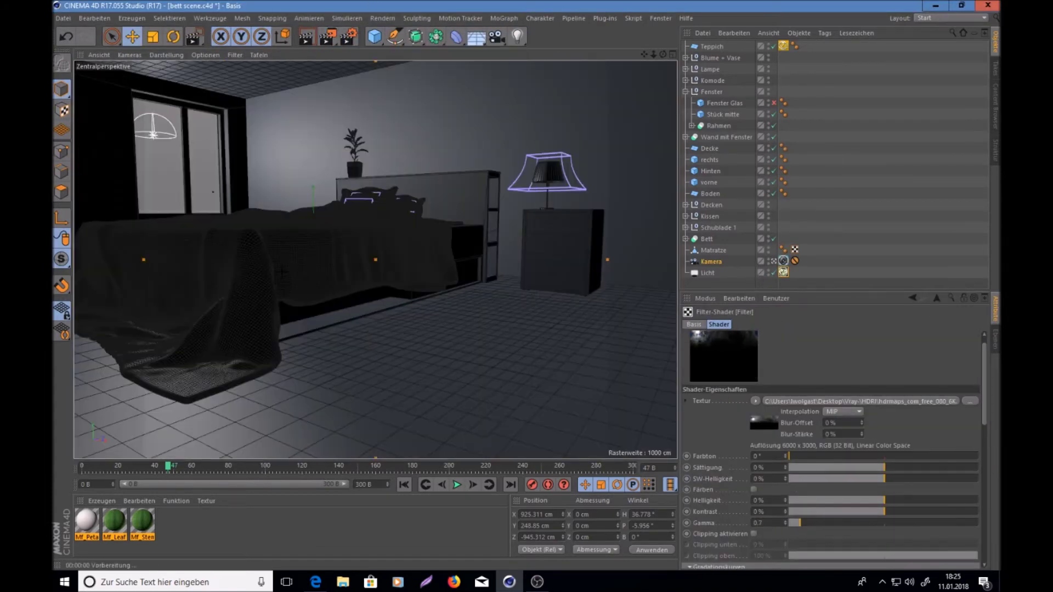
- Start a live render preview with the light selected in the four-view layout
{"action": "key", "text": "ctrl+r"}
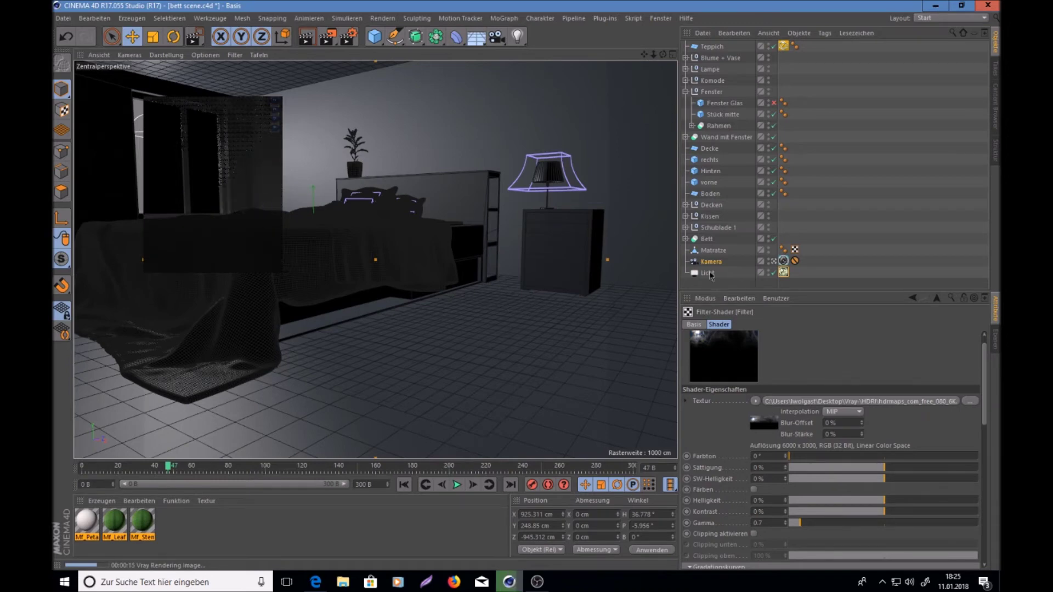
{"action": "left_click", "coordinate": [708, 273]}
{"action": "middle_click", "coordinate": [466, 146]}
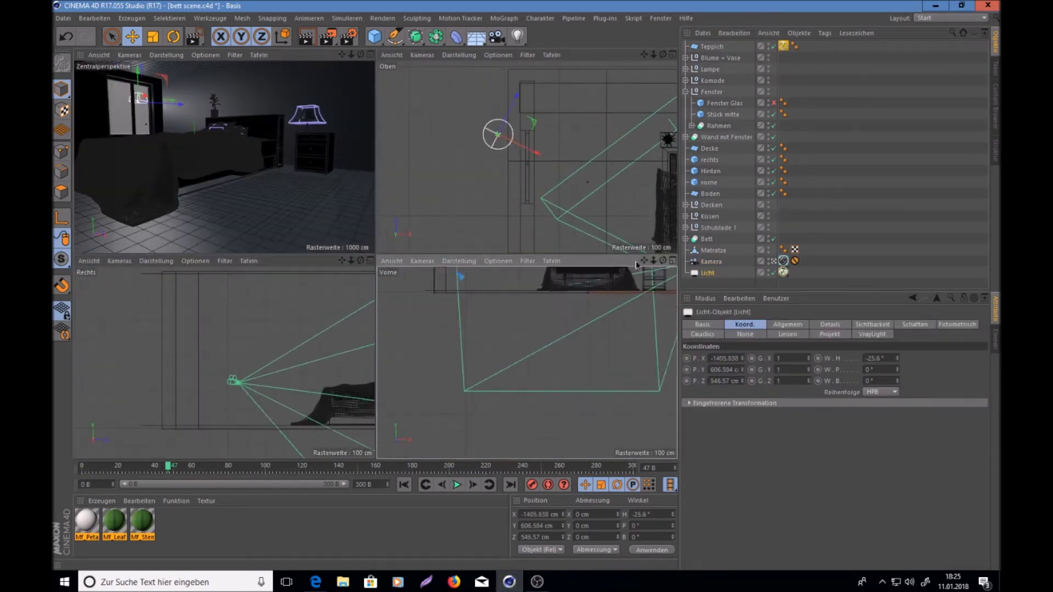
- Re-angle the window light about 28 degrees and refresh the render preview
{"action": "left_click", "coordinate": [173, 42]}
{"action": "left_click_drag", "start_coordinate": [507, 337], "coordinate": [511, 354]}
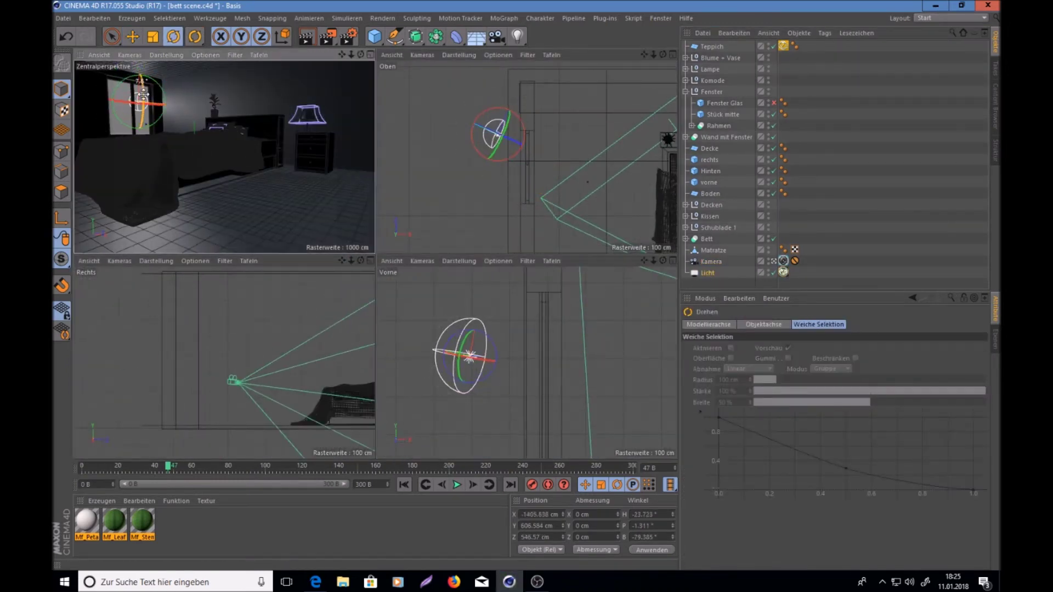
{"action": "middle_click", "coordinate": [143, 94]}
{"action": "key", "text": "ctrl+r"}
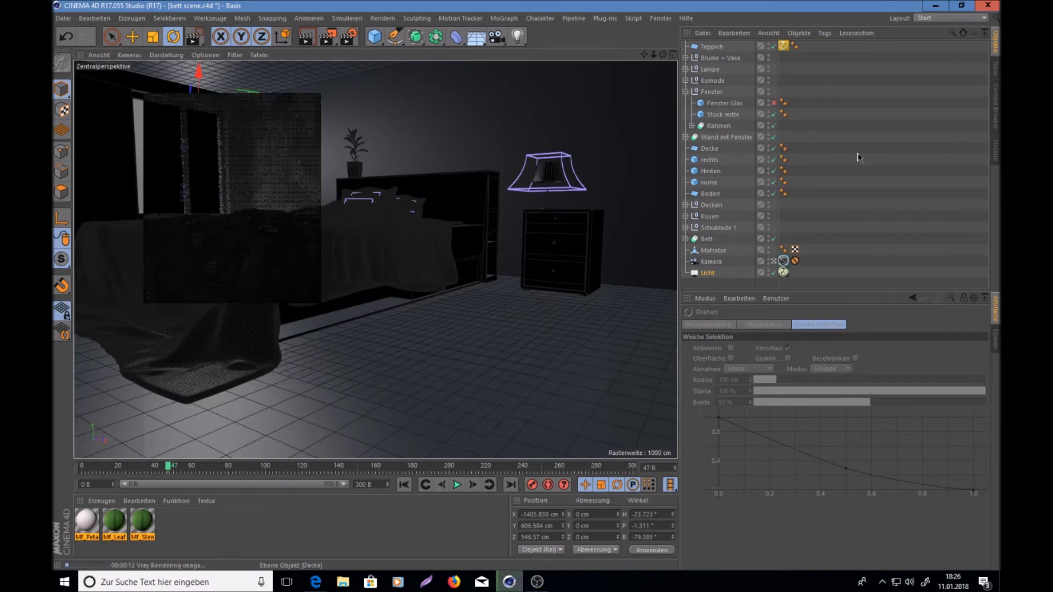
{"action": "left_click", "coordinate": [784, 272]}
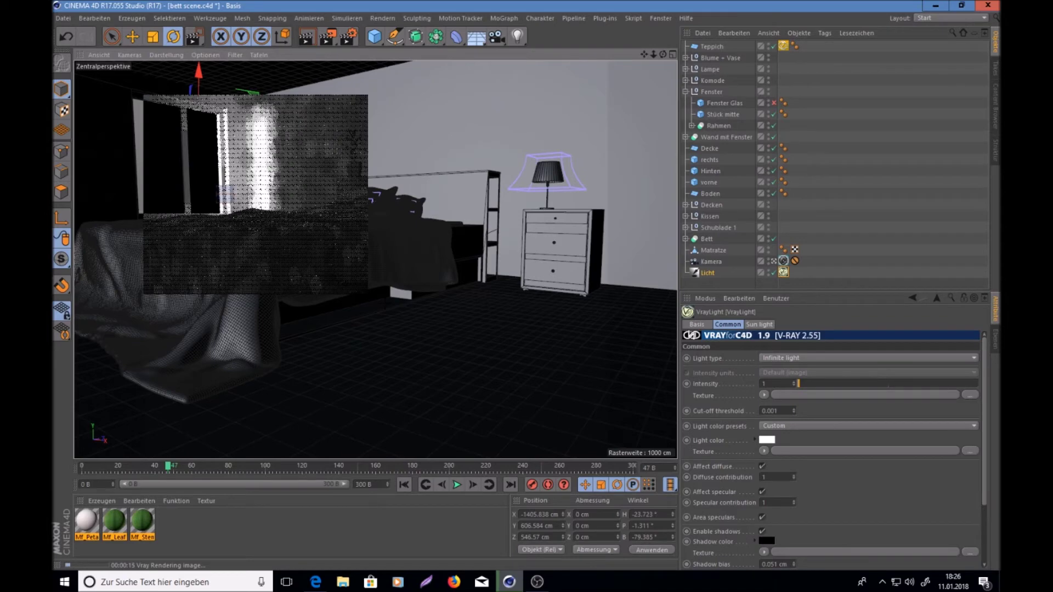
{"action": "key", "text": "F5"}
{"action": "mouse_move", "coordinate": [504, 161]}
{"action": "left_mouse_down"}
{"action": "mouse_move", "coordinate": [462, 158]}
{"action": "mouse_move", "coordinate": [466, 231]}
{"action": "left_mouse_up"}
{"action": "key", "text": "F1"}
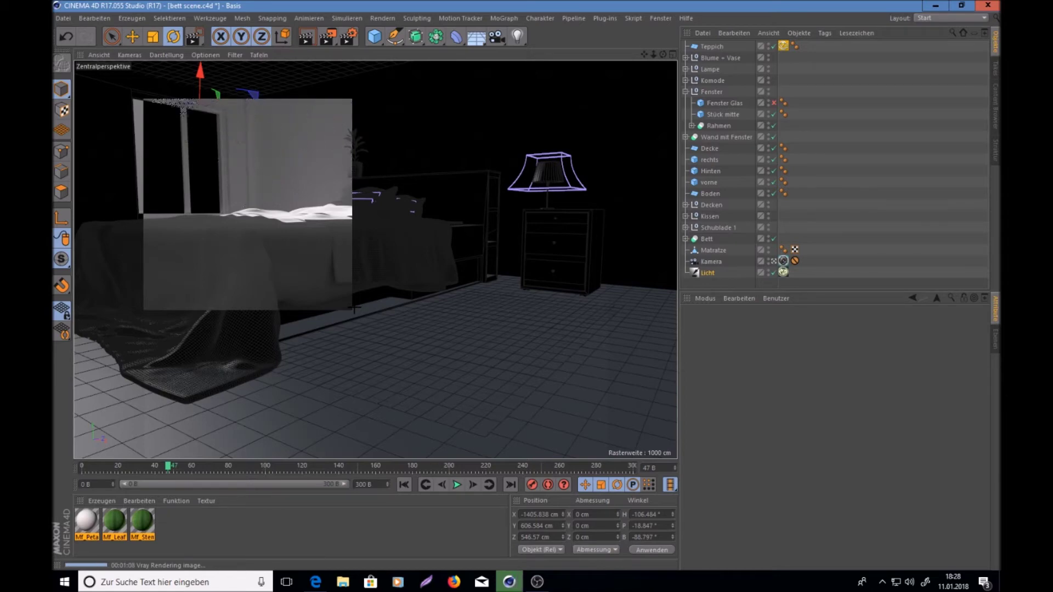
- Check the physical camera's lens settings, run an interactive V-Ray render, and bring up the file-open dialog
{"action": "left_click", "coordinate": [783, 261]}
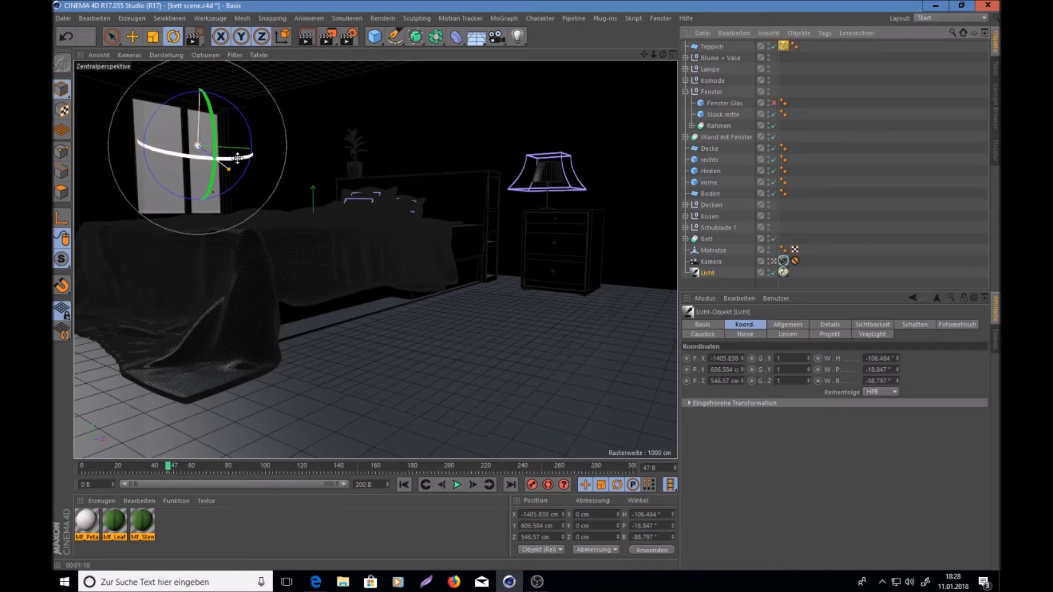
{"action": "scroll", "coordinate": [982, 457], "scroll_direction": "down", "scroll_amount": 5}
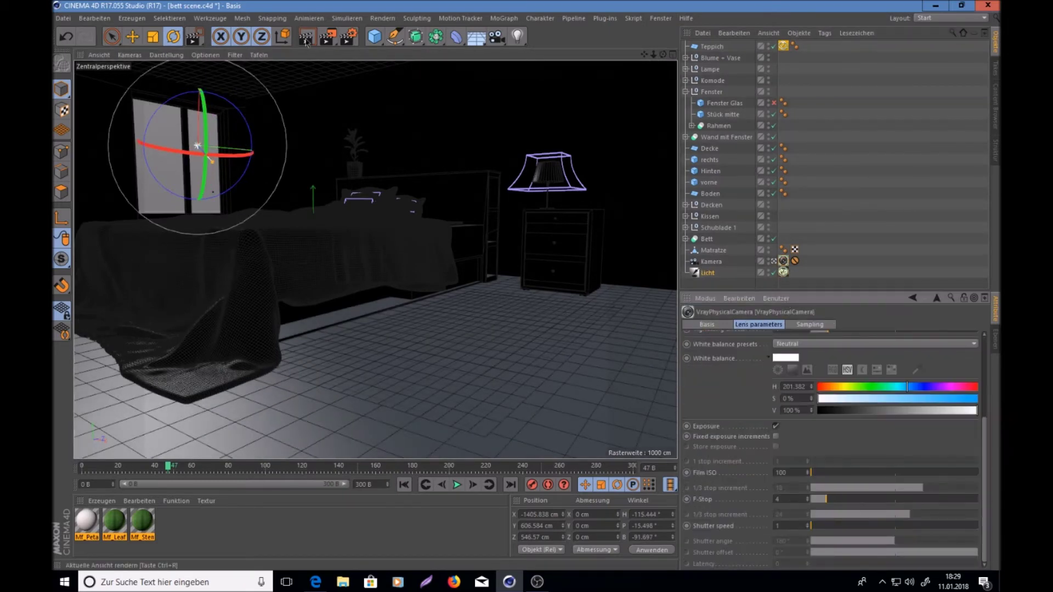
{"action": "left_click", "coordinate": [306, 40]}
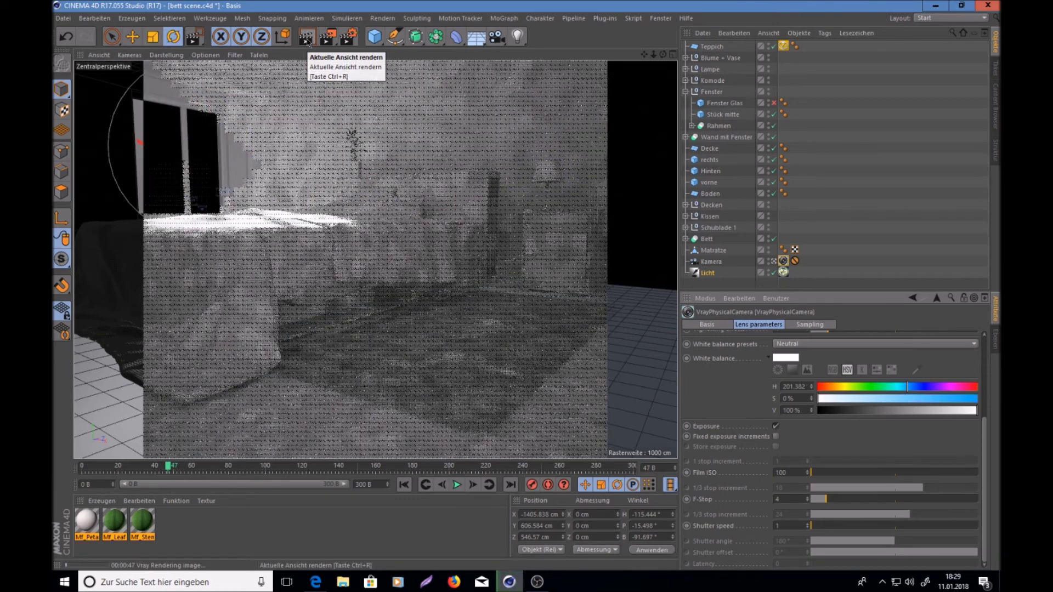
{"action": "left_click", "coordinate": [777, 258]}
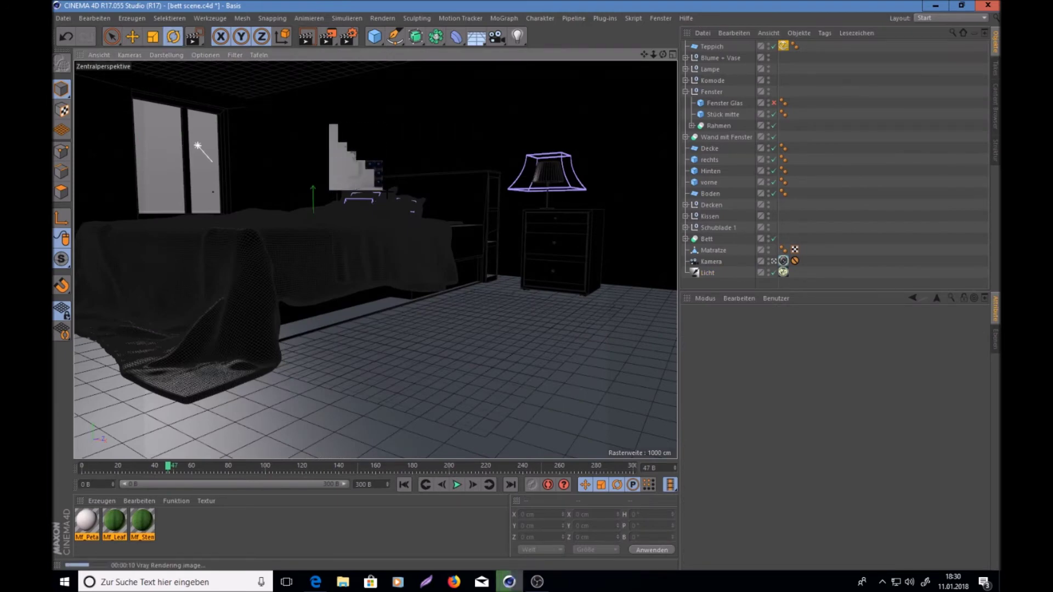
{"action": "key", "text": "ctrl+o"}
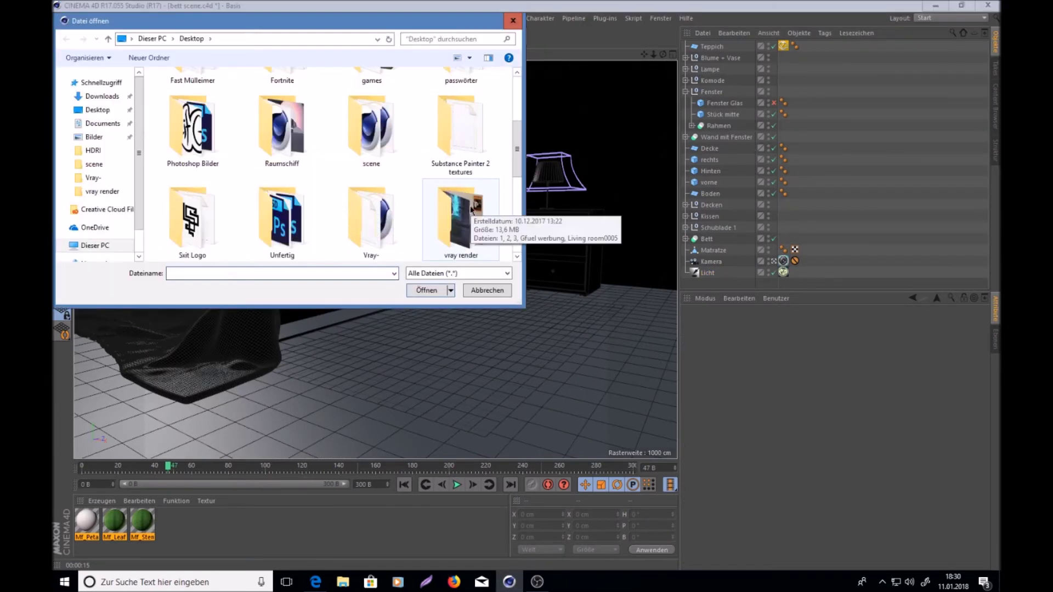
- Load a white V-Ray preset material from the material library
{"action": "key", "text": "Escape"}
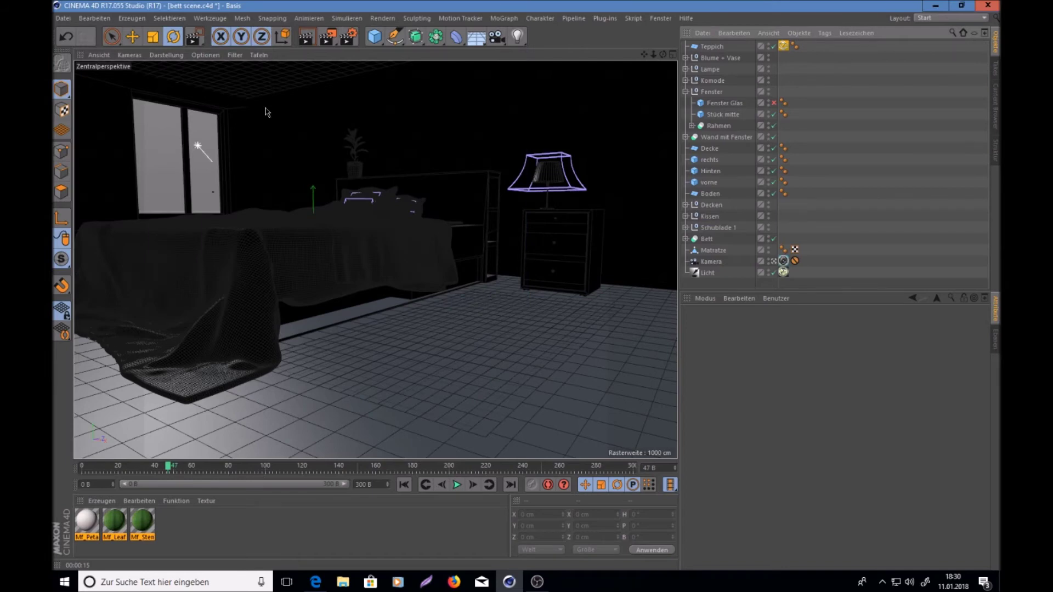
{"action": "key", "text": "shift+F8"}
{"action": "left_click", "coordinate": [325, 222]}
{"action": "scroll", "coordinate": [412, 226], "scroll_direction": "up", "scroll_amount": 1}
{"action": "left_click", "coordinate": [412, 226]}
{"action": "scroll", "coordinate": [373, 164], "scroll_direction": "up", "scroll_amount": 4}
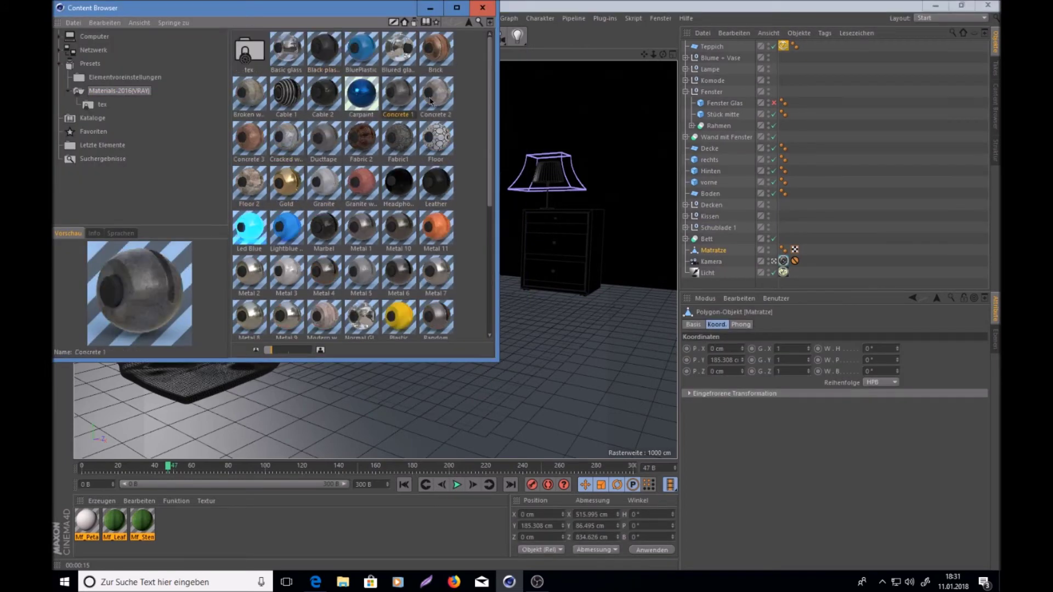
{"action": "double_click", "coordinate": [431, 102]}
- Inspect the new white material's diffuse colour in the material editor
{"action": "left_click", "coordinate": [85, 526]}
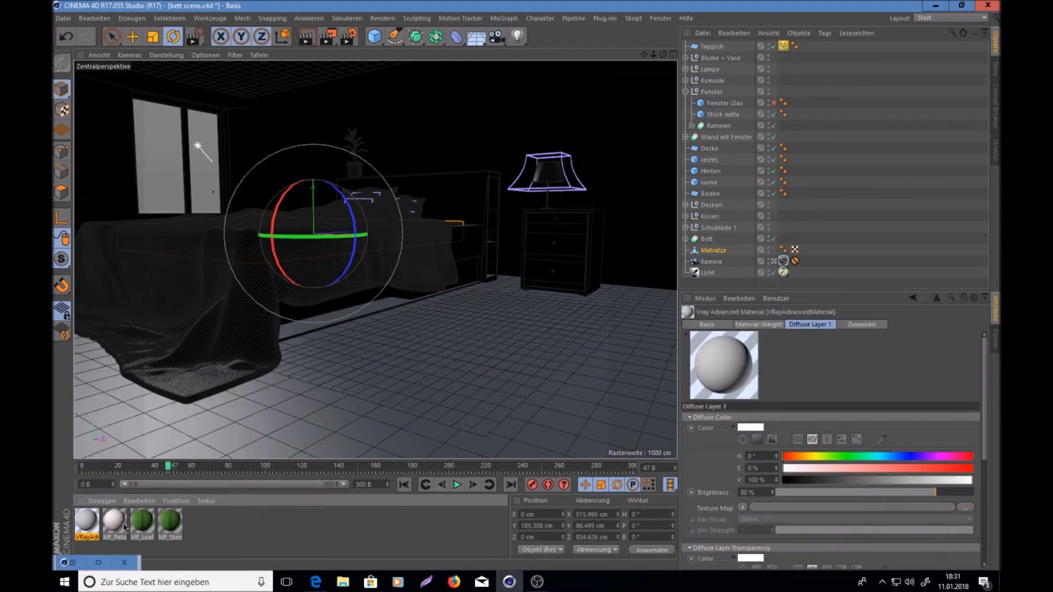
{"action": "double_click", "coordinate": [85, 526]}
{"action": "left_click", "coordinate": [298, 54]}
{"action": "left_click", "coordinate": [273, 96]}
{"action": "left_click", "coordinate": [988, 5]}
- Load the Wood4 material and apply it to the Bett group
{"action": "left_click", "coordinate": [706, 239]}
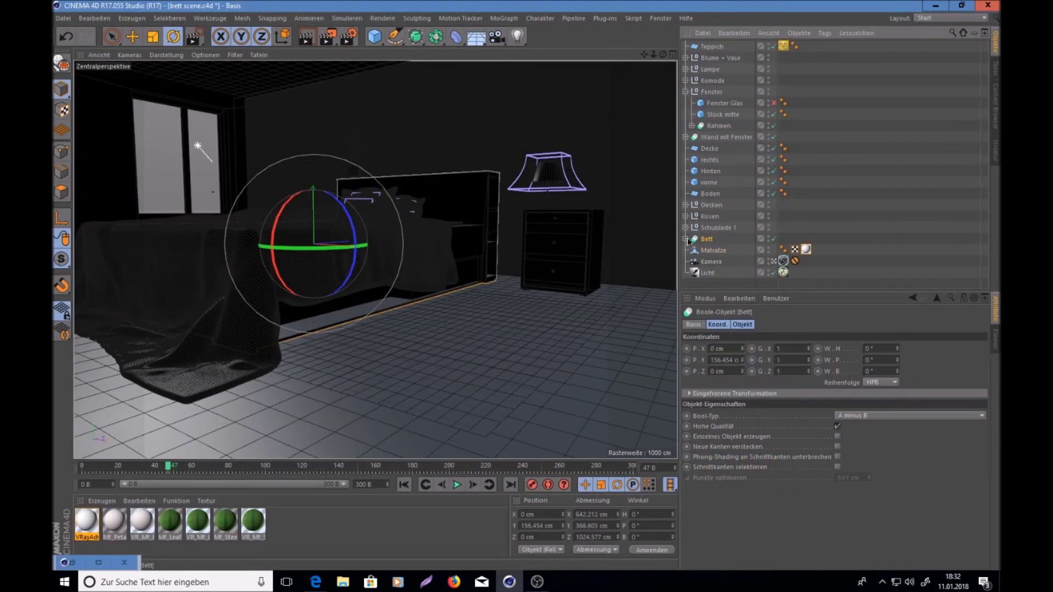
{"action": "left_click", "coordinate": [685, 240]}
{"action": "scroll", "coordinate": [713, 220], "scroll_direction": "down", "scroll_amount": 2}
{"action": "left_click", "coordinate": [713, 193]}
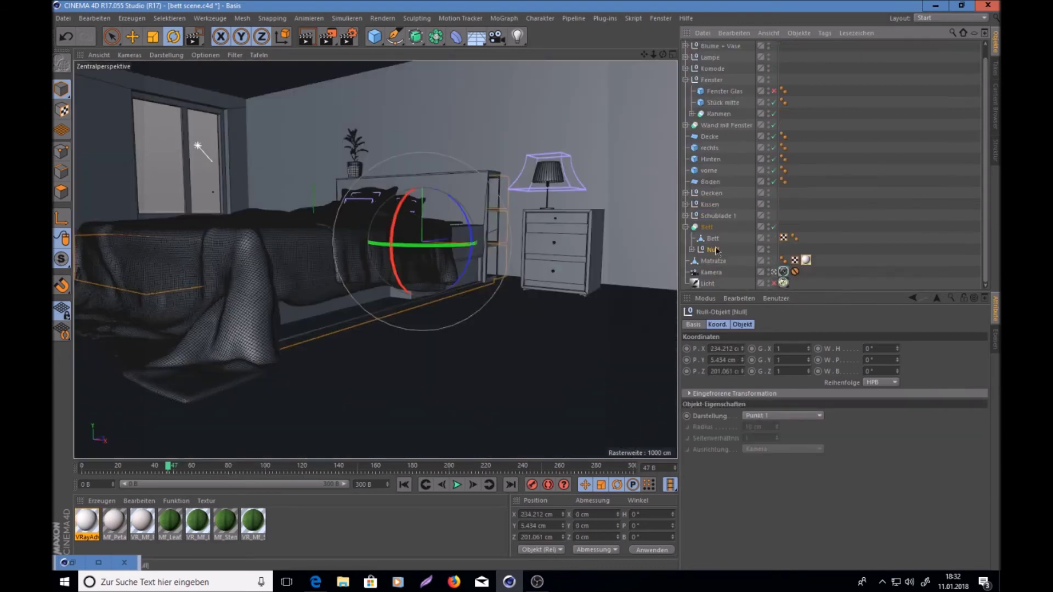
{"action": "left_click", "coordinate": [686, 171]}
{"action": "key", "text": "shift+F8"}
{"action": "double_click", "coordinate": [384, 164]}
{"action": "left_click", "coordinate": [482, 7]}
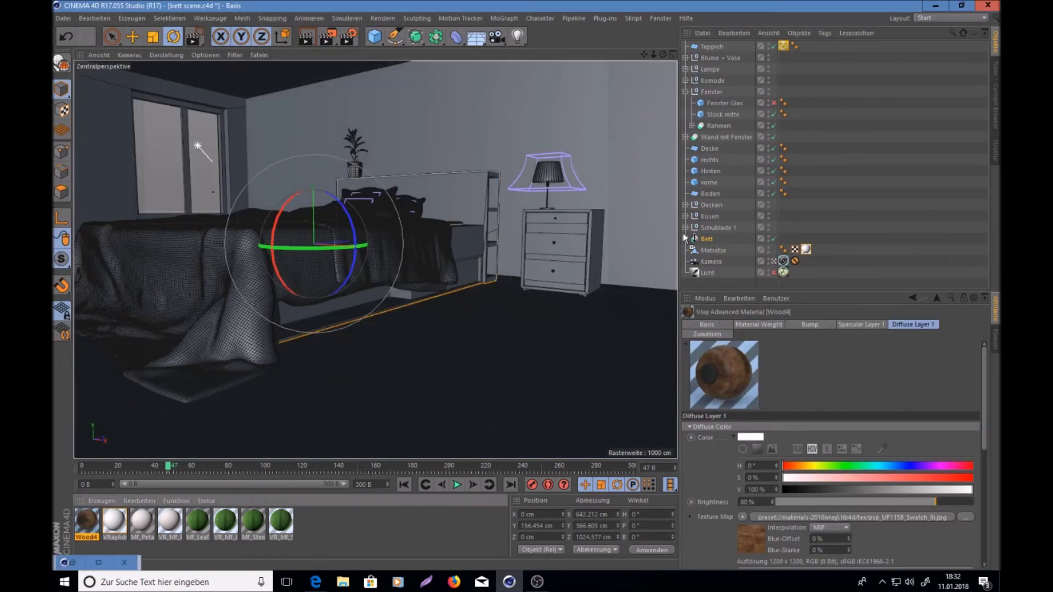
{"action": "left_click_drag", "start_coordinate": [686, 239], "coordinate": [692, 239]}
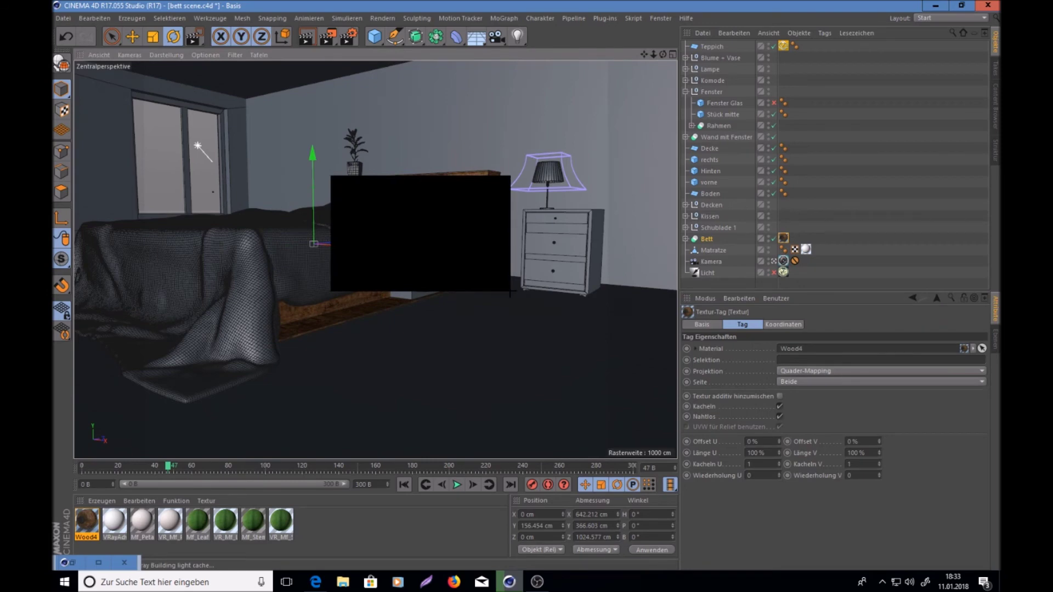
- Apply Wood4 to the Schublade 1 drawers
{"action": "key", "text": "ctrl+shift+a"}
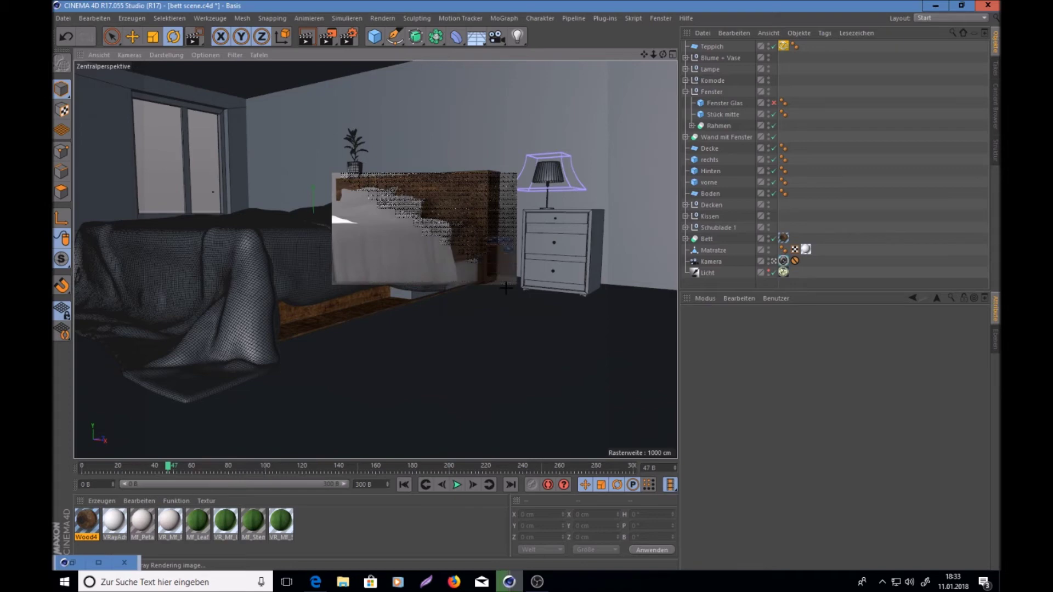
{"action": "left_click_drag", "start_coordinate": [86, 519], "coordinate": [351, 323]}
{"action": "key", "text": "shift+F8"}
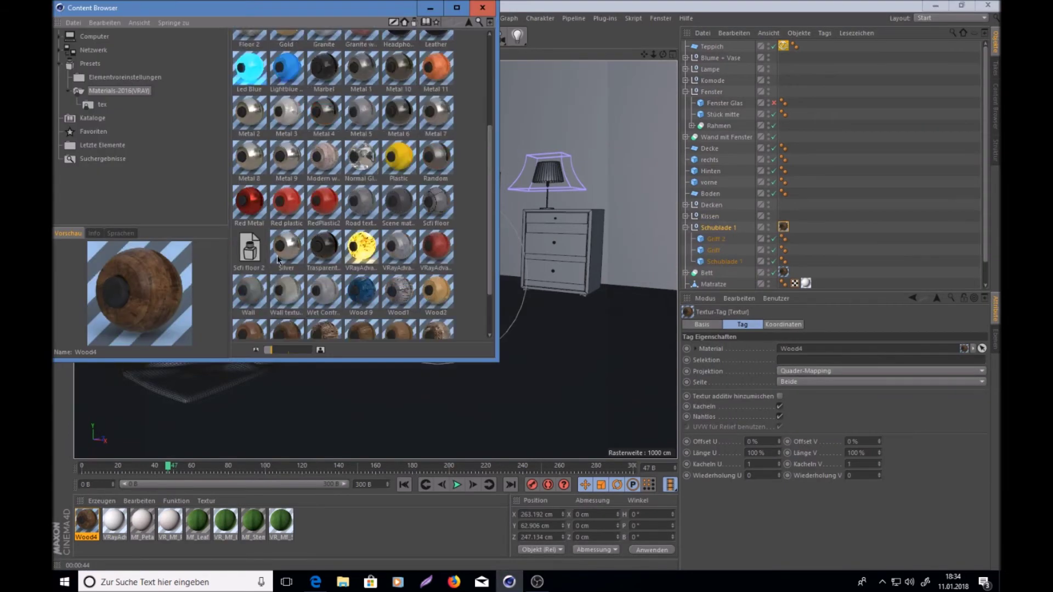
- Add the Silver material and make the pillow.jpg sheet texture tile seamlessly (Nahtlos)
{"action": "left_click_drag", "start_coordinate": [278, 259], "coordinate": [87, 526]}
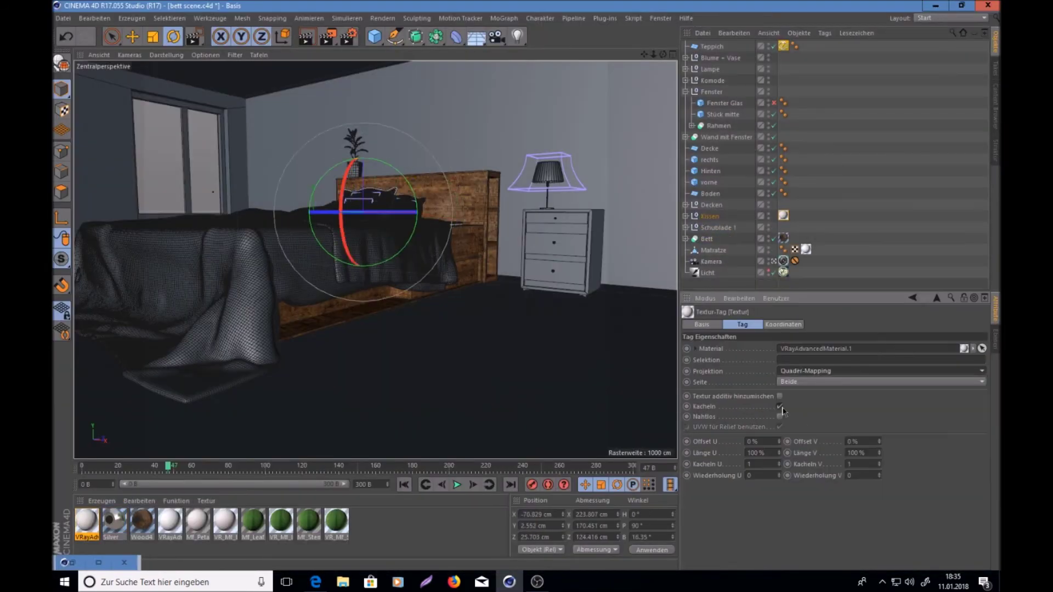
{"action": "left_click", "coordinate": [779, 416]}
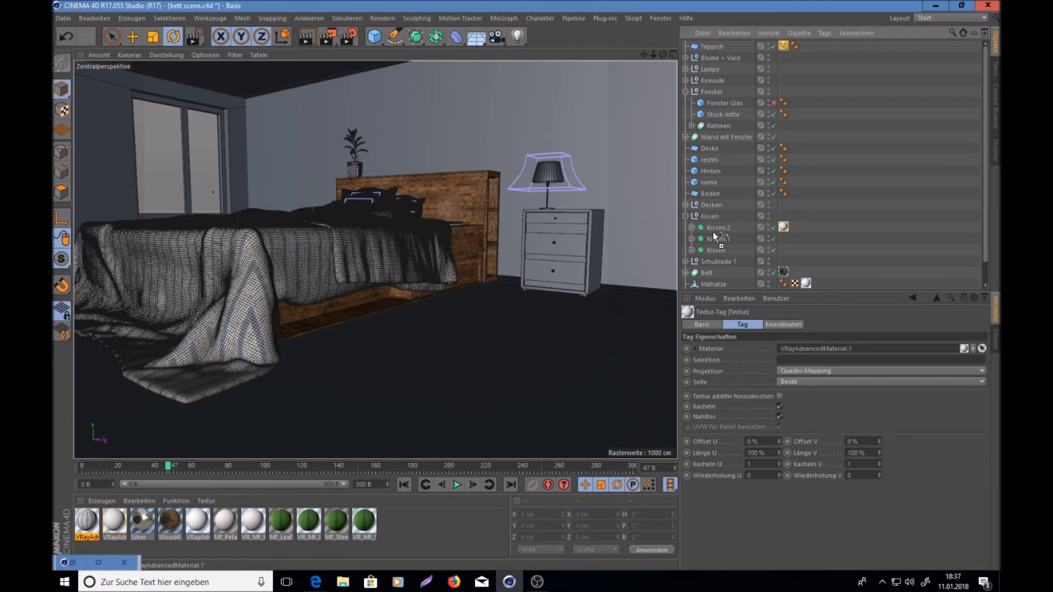
- Search images for 'carpet texture' and preview a circle-patterned carpet image
{"action": "left_click", "coordinate": [315, 582]}
{"action": "scroll", "coordinate": [375, 291], "scroll_direction": "up", "scroll_amount": 5}
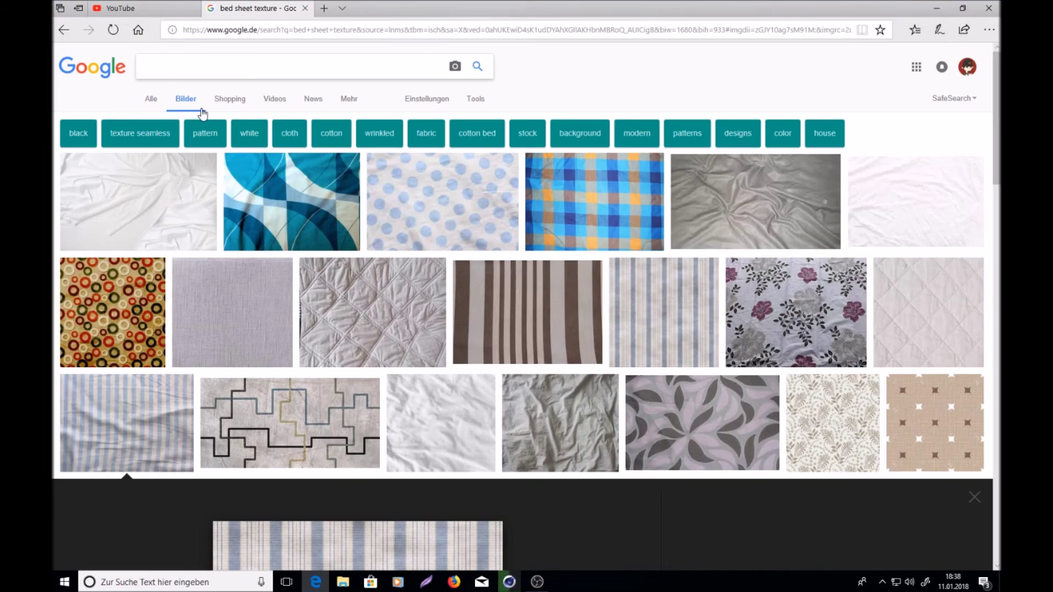
{"action": "type", "text": "carpet texture"}
{"action": "key", "text": "Return"}
{"action": "scroll", "coordinate": [483, 299], "scroll_direction": "down", "scroll_amount": 5}
{"action": "left_click", "coordinate": [306, 461]}
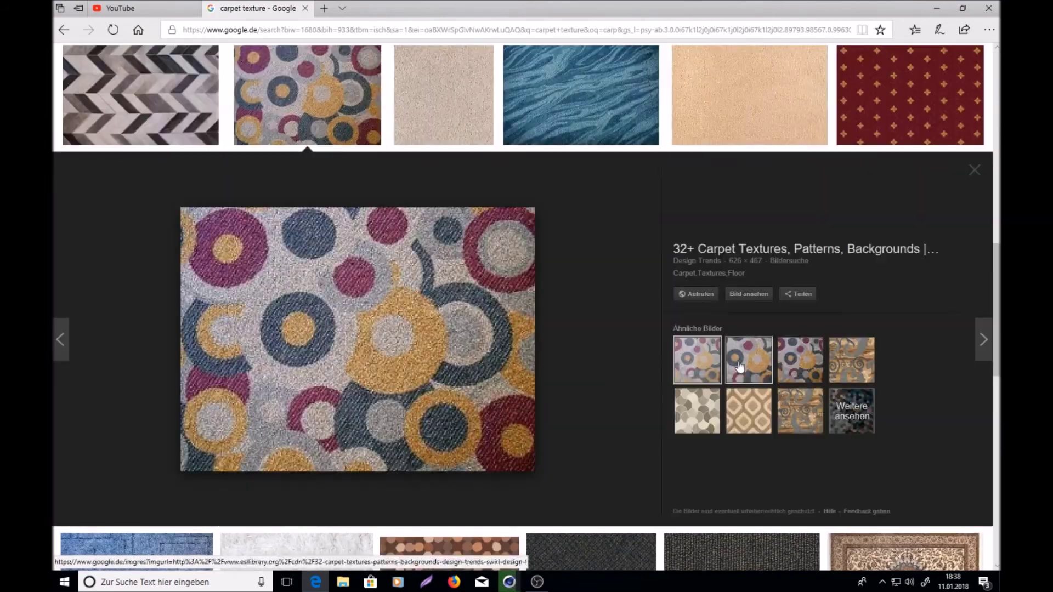
{"action": "scroll", "coordinate": [740, 367], "scroll_direction": "down", "scroll_amount": 4}
{"action": "scroll", "coordinate": [768, 301], "scroll_direction": "up", "scroll_amount": 2}
{"action": "left_click", "coordinate": [799, 279]}
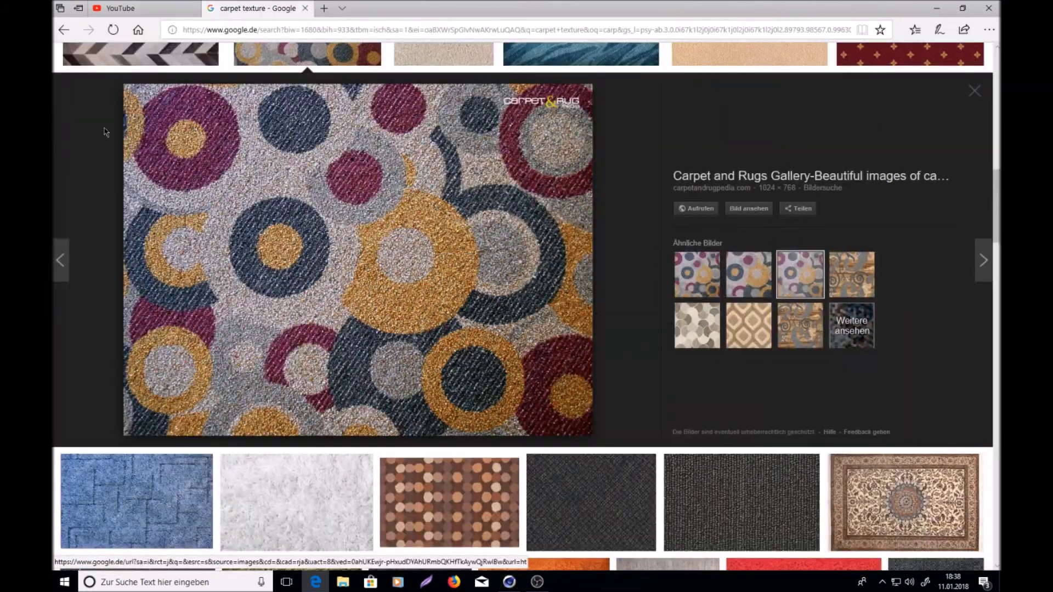
- Project the carpet material's texture onto the rug with Quader (box) mapping
{"action": "key", "text": "alt+Tab"}
{"action": "right_click", "coordinate": [87, 515]}
{"action": "left_click", "coordinate": [101, 367]}
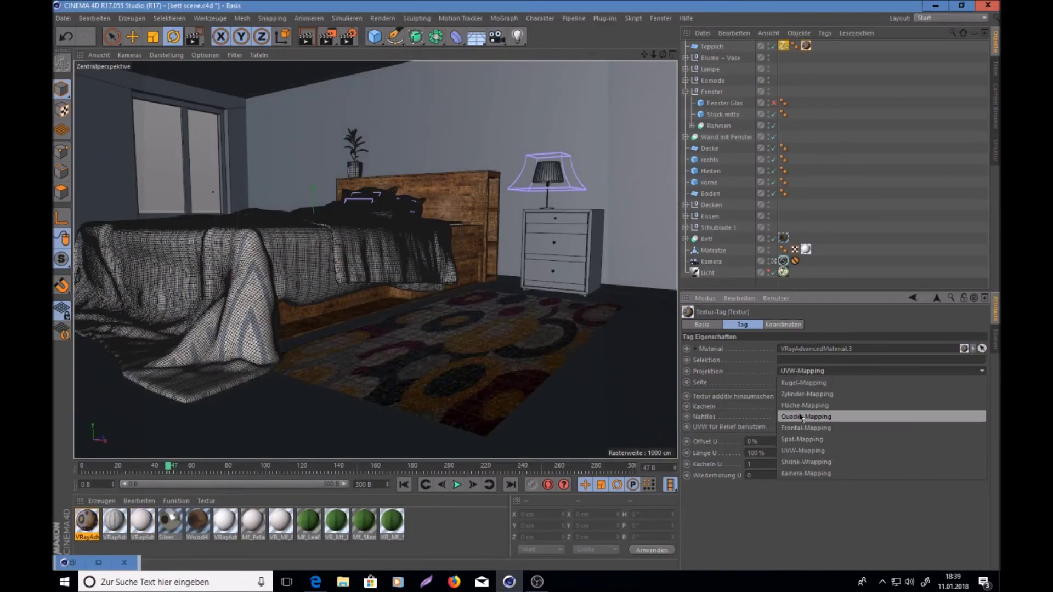
{"action": "left_click", "coordinate": [801, 417]}
- Search images for 'pillow texture' and preview grey-striped fabric images
{"action": "key", "text": "alt+Tab"}
{"action": "type", "text": "pillow "}
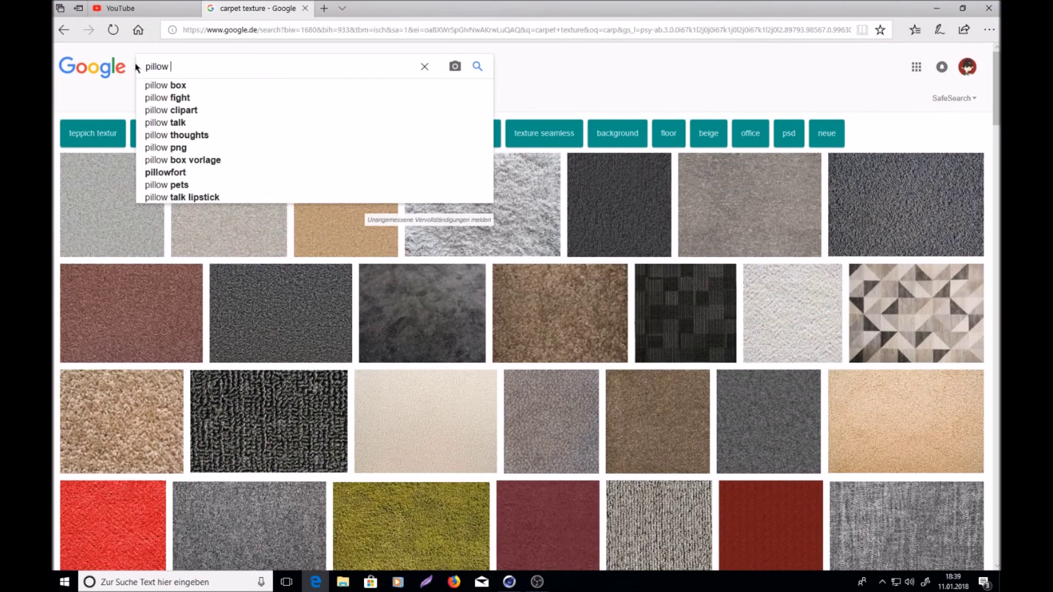
{"action": "type", "text": "texture"}
{"action": "key", "text": "Return"}
{"action": "scroll", "coordinate": [428, 456], "scroll_direction": "down", "scroll_amount": 5}
{"action": "left_click", "coordinate": [703, 321]}
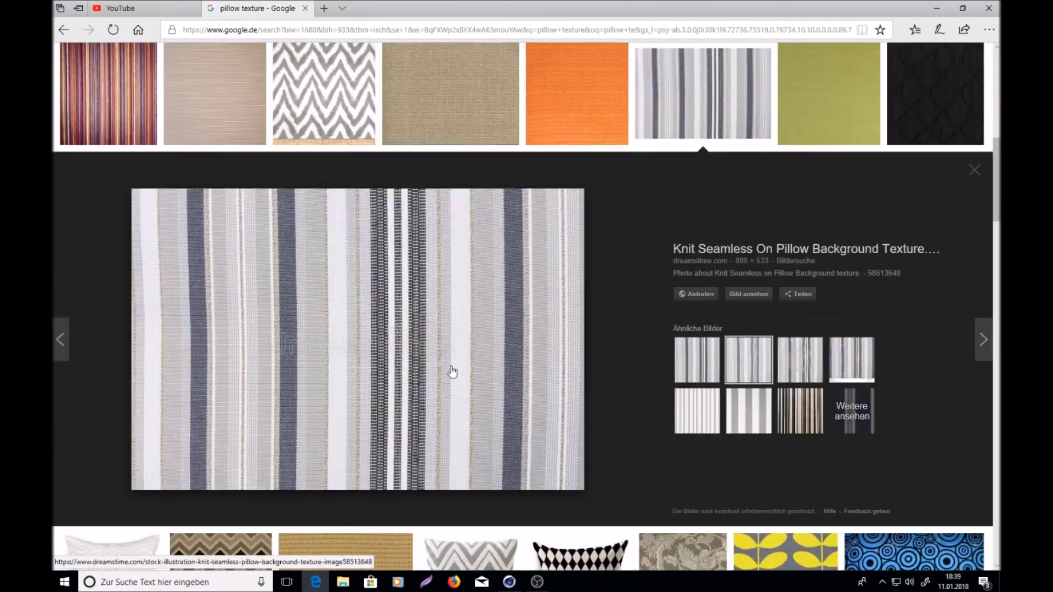
{"action": "left_click", "coordinate": [697, 411]}
{"action": "left_click", "coordinate": [509, 582]}
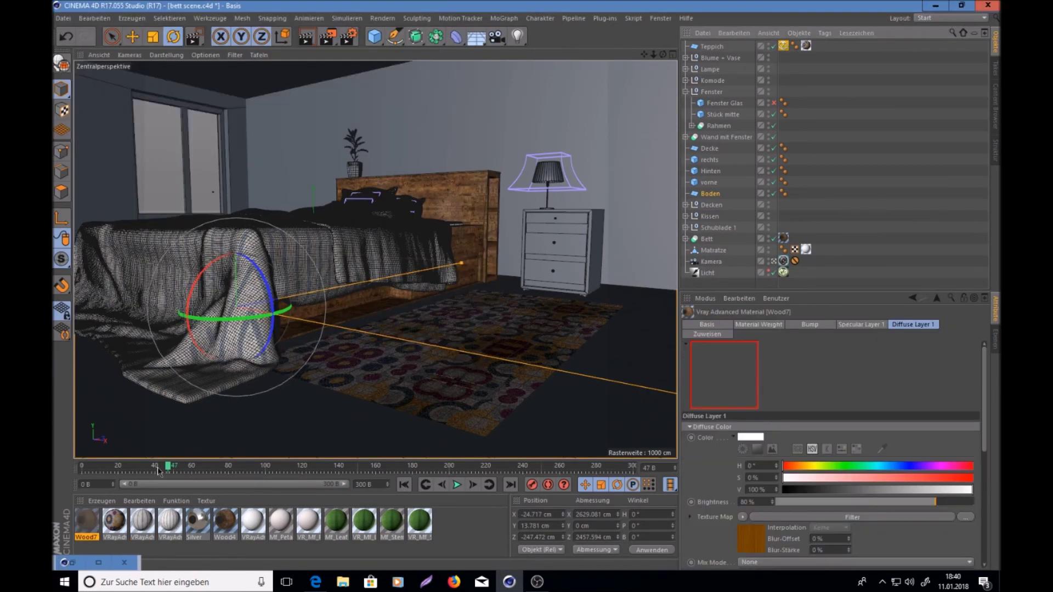
- Apply Wood7 to the floor and load the Wall preset with Brightness raised to 100%
{"action": "left_click_drag", "start_coordinate": [88, 529], "coordinate": [493, 417]}
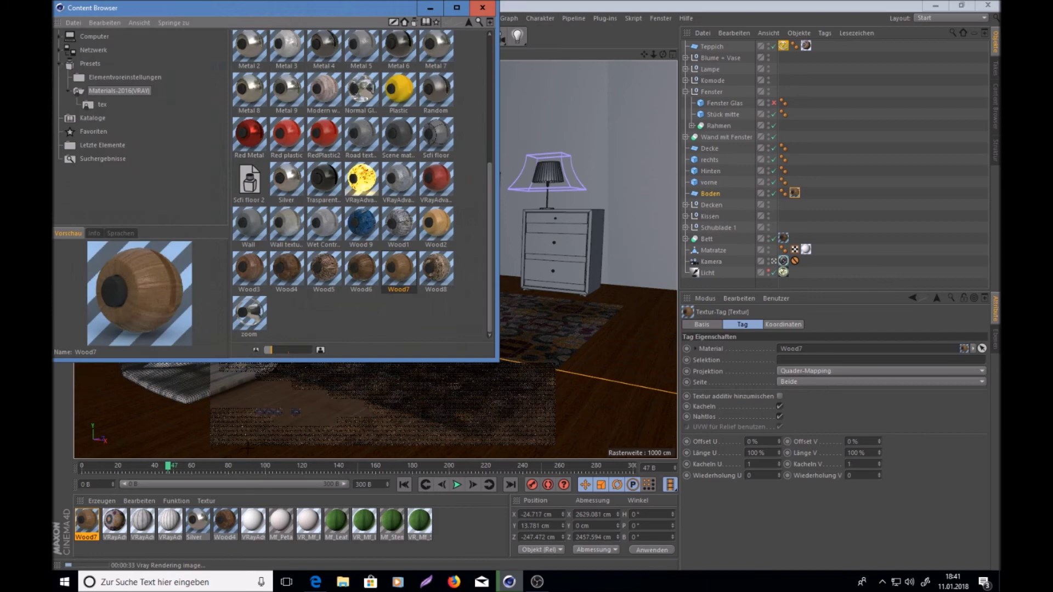
{"action": "key", "text": "shift+F8"}
{"action": "scroll", "coordinate": [288, 287], "scroll_direction": "down", "scroll_amount": 3}
{"action": "scroll", "coordinate": [288, 287], "scroll_direction": "down", "scroll_amount": 3}
{"action": "double_click", "coordinate": [250, 225]}
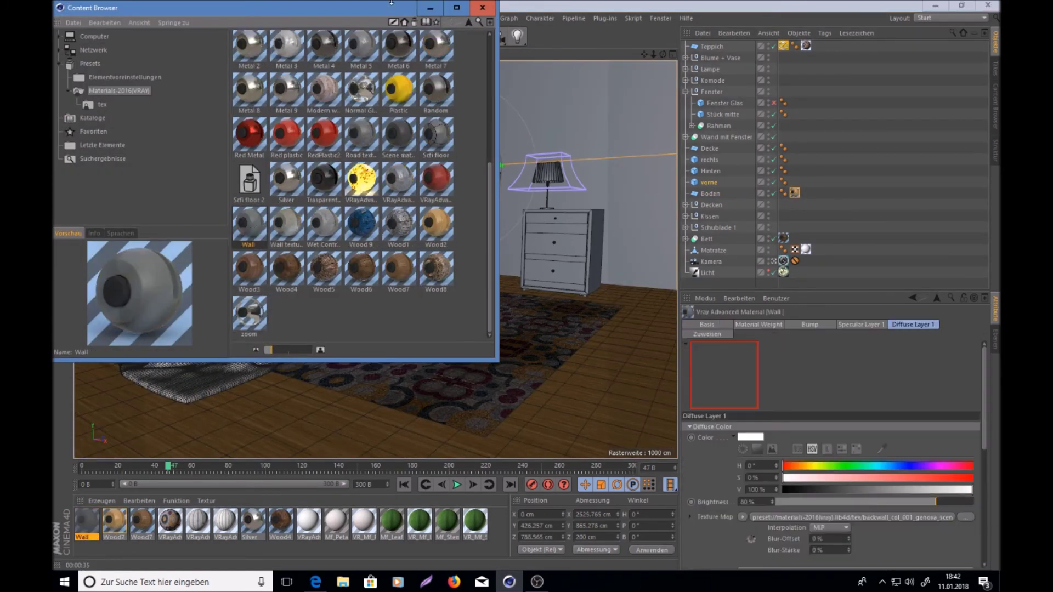
{"action": "left_click_drag", "start_coordinate": [745, 122], "coordinate": [982, 122]}
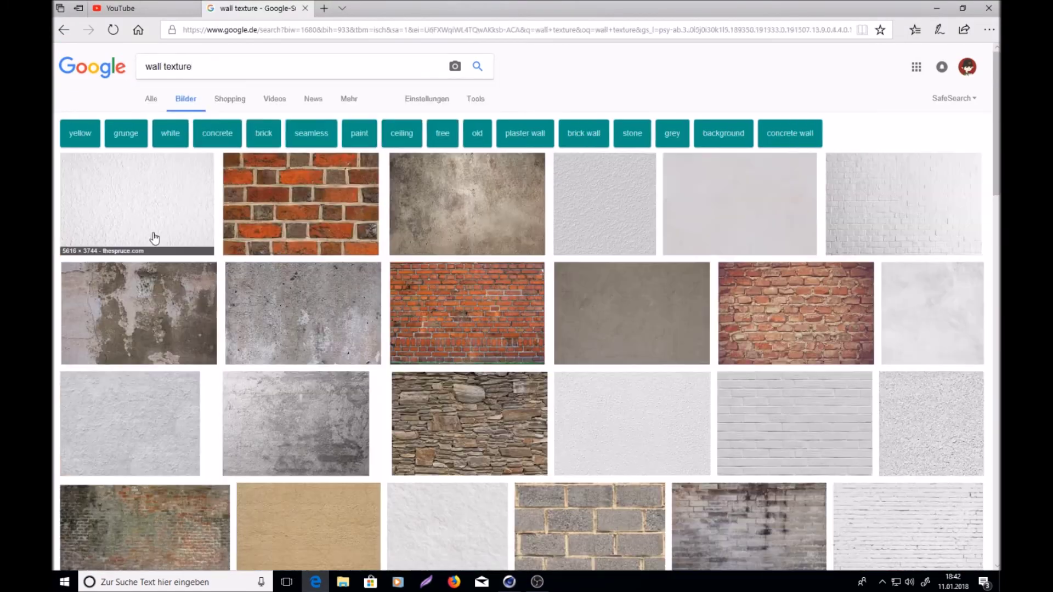
- Save a larger preview of the fabric image to disk
{"action": "left_click", "coordinate": [154, 237]}
{"action": "right_click", "coordinate": [381, 340]}
{"action": "left_click", "coordinate": [423, 469]}
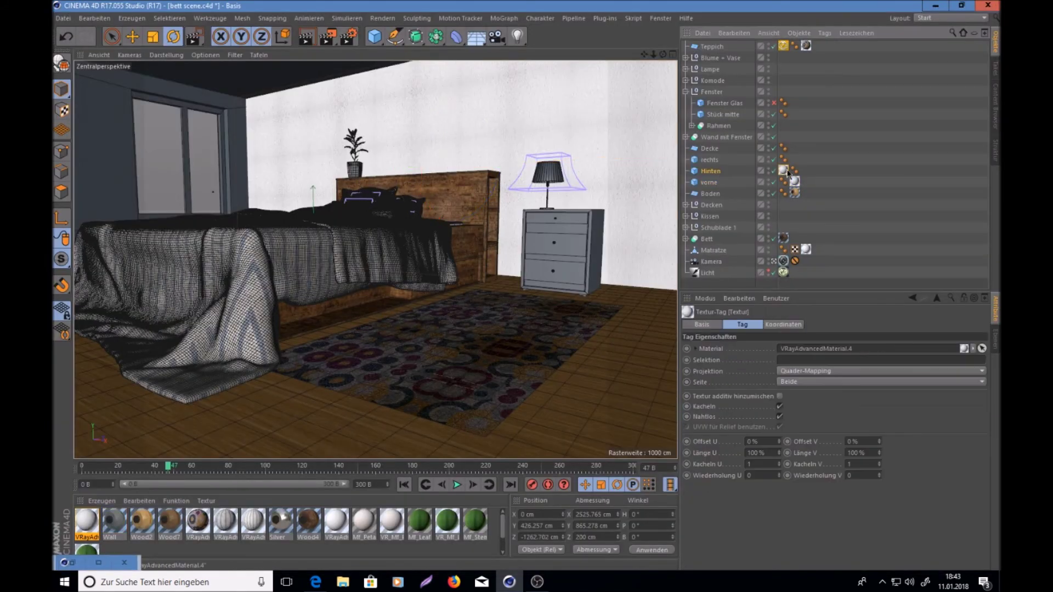
- Apply the Wood2 material to the window frame (Rahmen)
{"action": "left_click", "coordinate": [724, 137]}
{"action": "left_click_drag", "start_coordinate": [141, 522], "coordinate": [714, 125]}
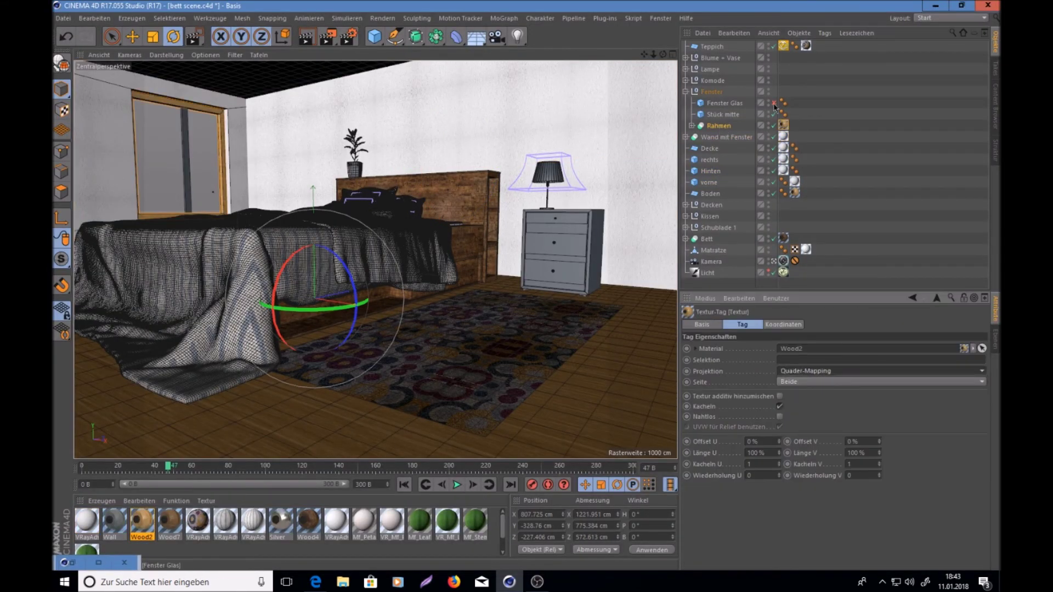
{"action": "left_click", "coordinate": [722, 114]}
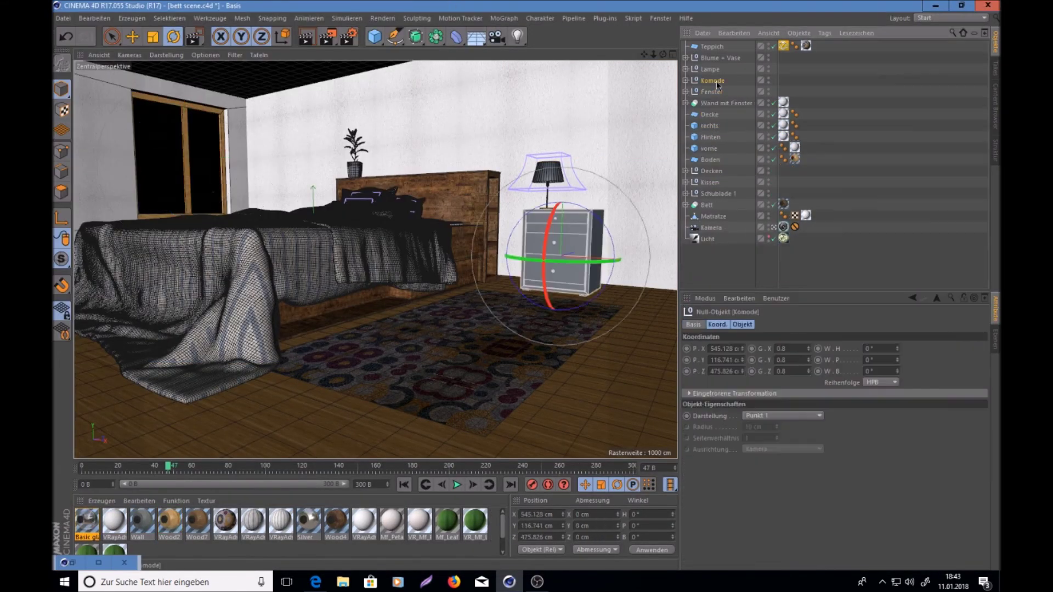
- Give the nightstand Wood6, put Silver on the drawer handles, and render
{"action": "scroll", "coordinate": [363, 247], "scroll_direction": "down", "scroll_amount": 5}
{"action": "left_click", "coordinate": [372, 302]}
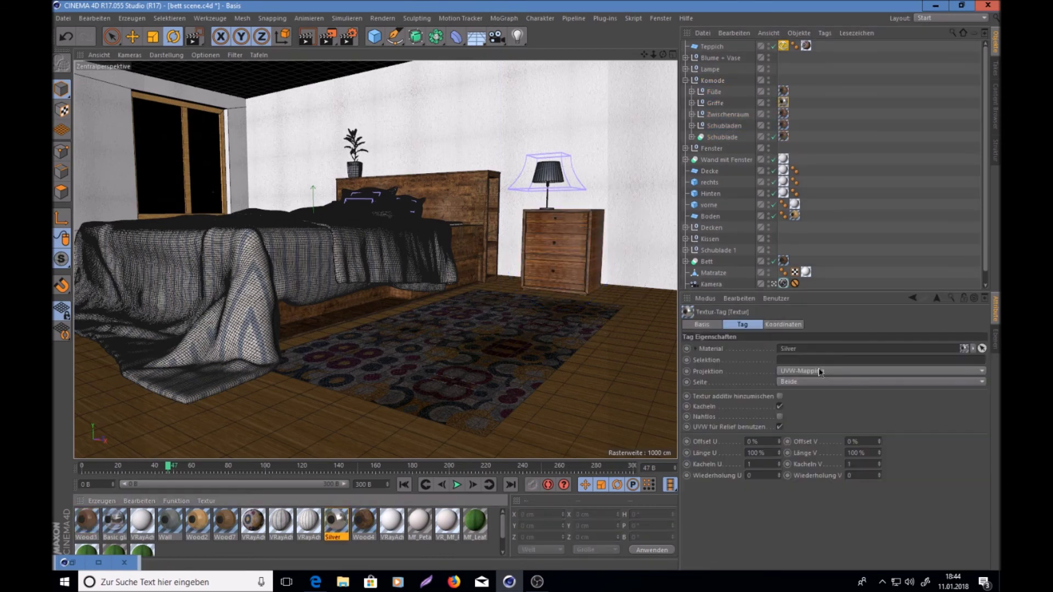
{"action": "left_click_drag", "start_coordinate": [674, 140], "coordinate": [716, 92]}
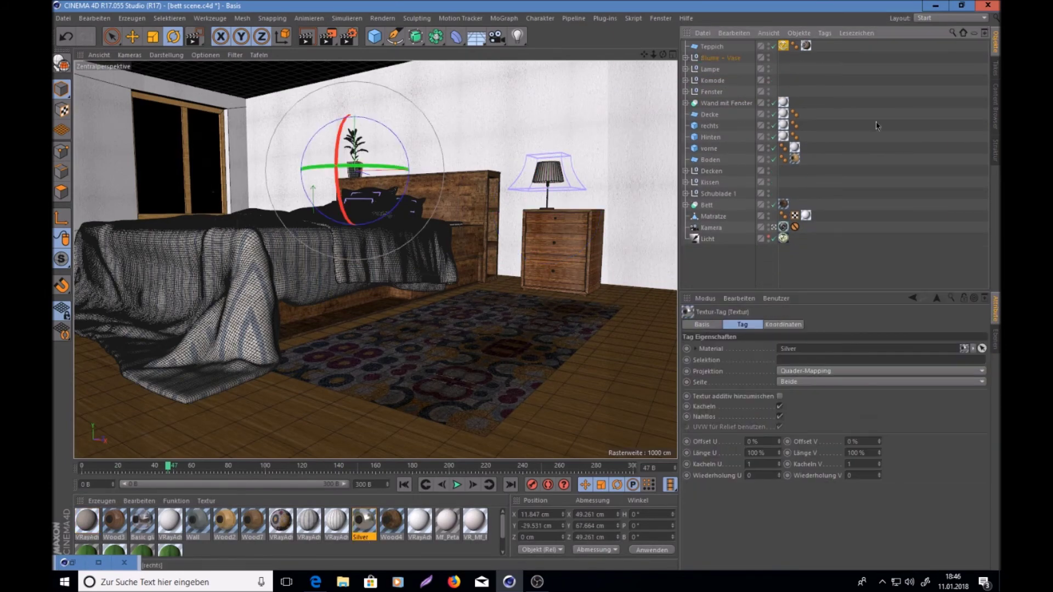
{"action": "left_click", "coordinate": [538, 582]}
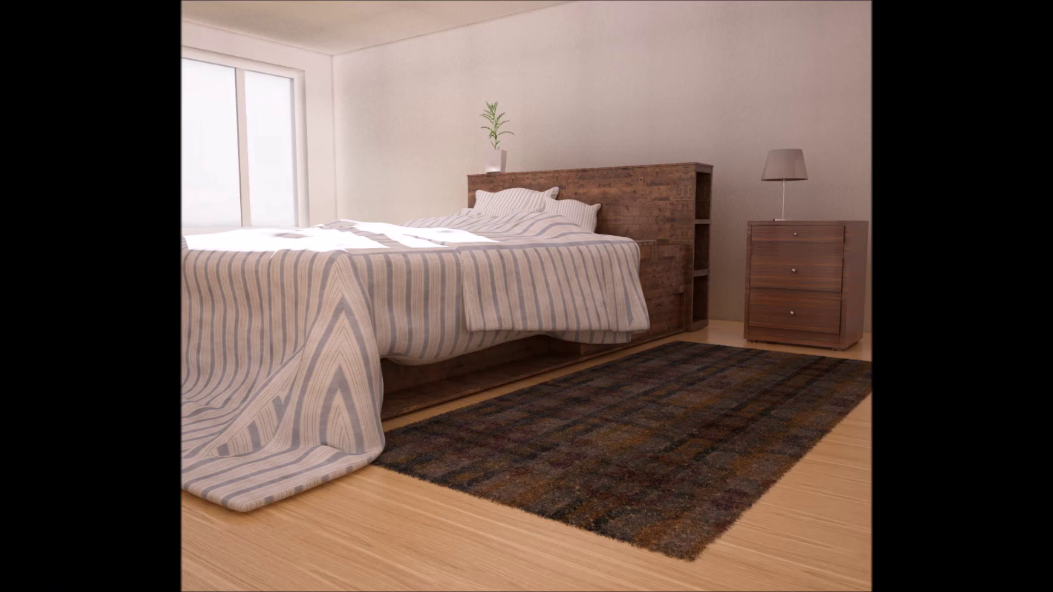